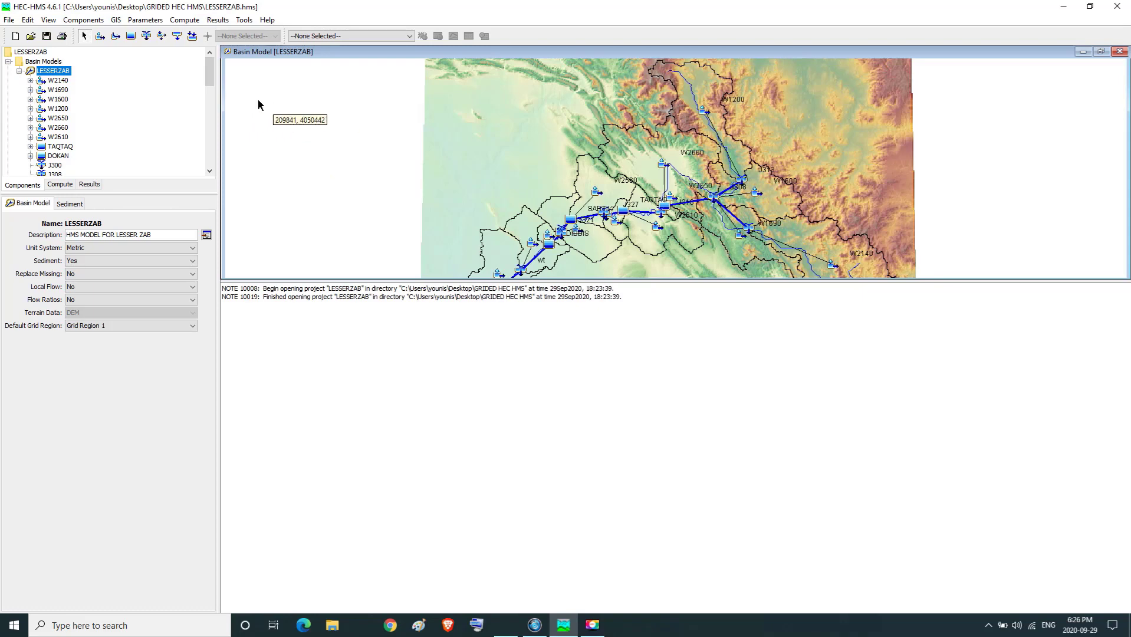
Step: Open the GRIDED HMS RUN_control control specifications for the LESSERZAB project
{"action": "left_click_drag", "start_coordinate": [209, 72], "coordinate": [212, 152]}
{"action": "left_click", "coordinate": [58, 152]}
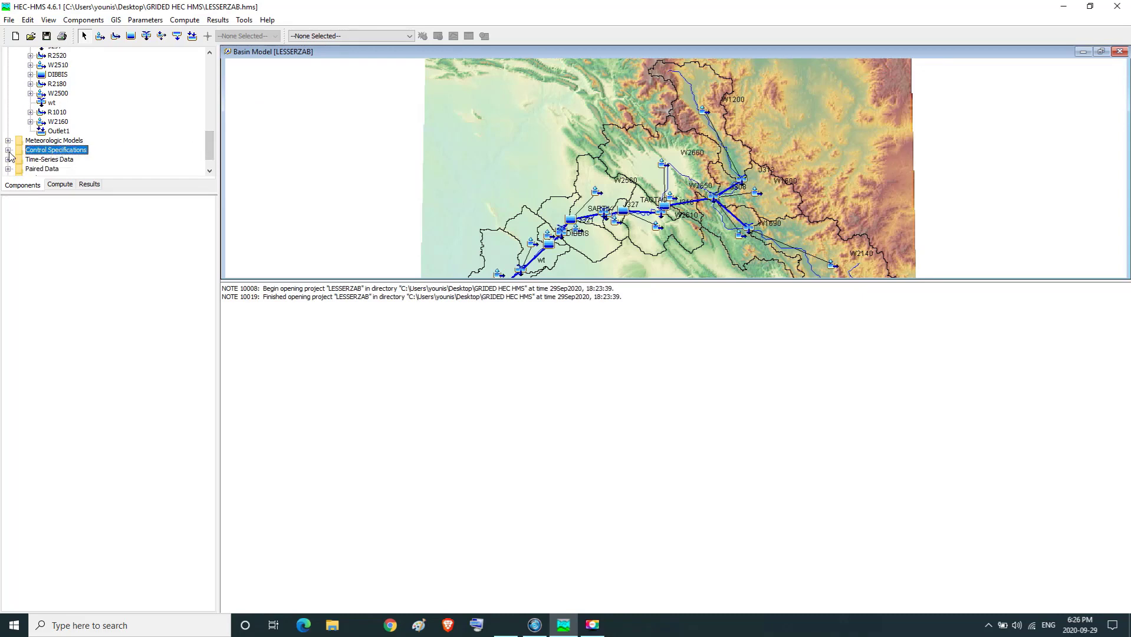
{"action": "left_click", "coordinate": [8, 151]}
{"action": "left_click", "coordinate": [54, 161]}
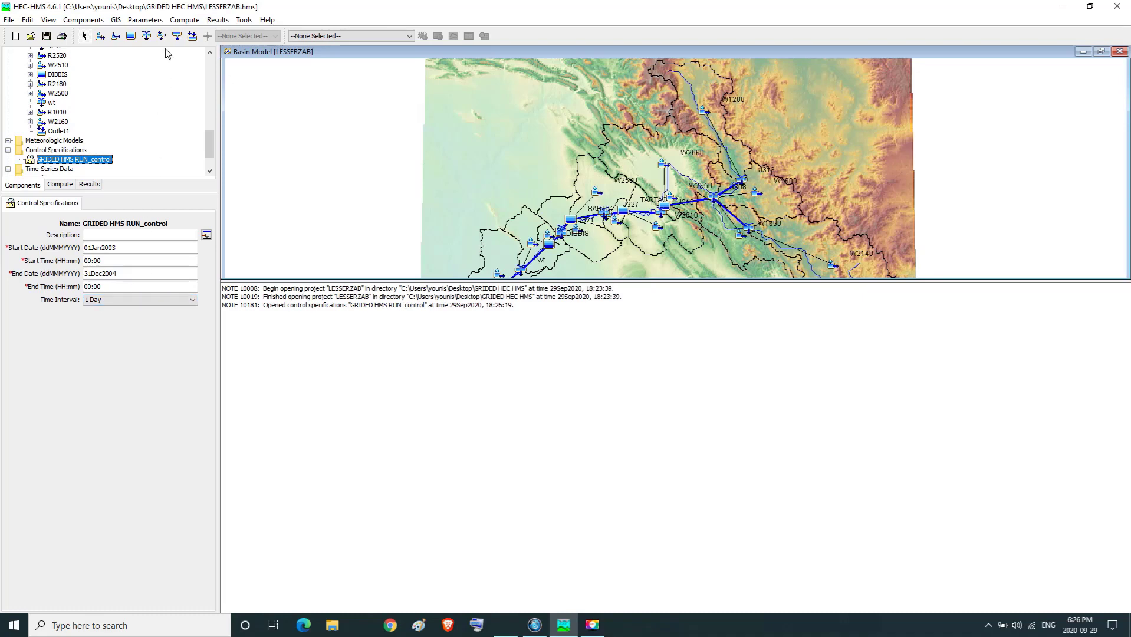
Step: Create a simulation run named 1 HR using the LESSERZAB basin model, LESSERZAB meteorologic model and GRIDED HMS RUN_control control specifications
{"action": "left_click", "coordinate": [186, 21]}
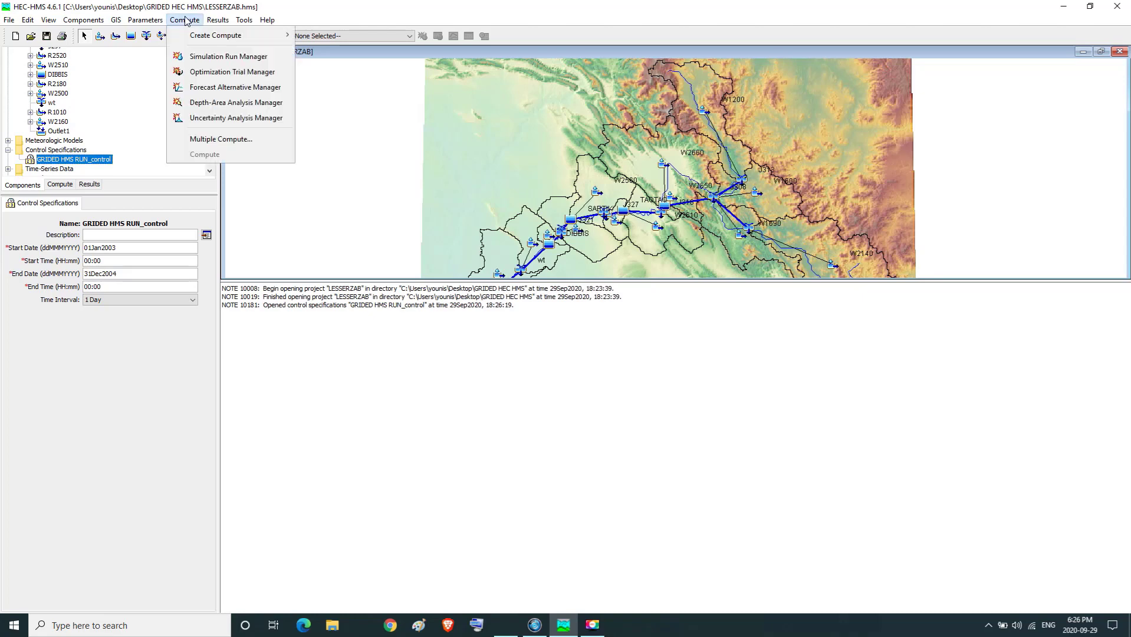
{"action": "left_click", "coordinate": [206, 57]}
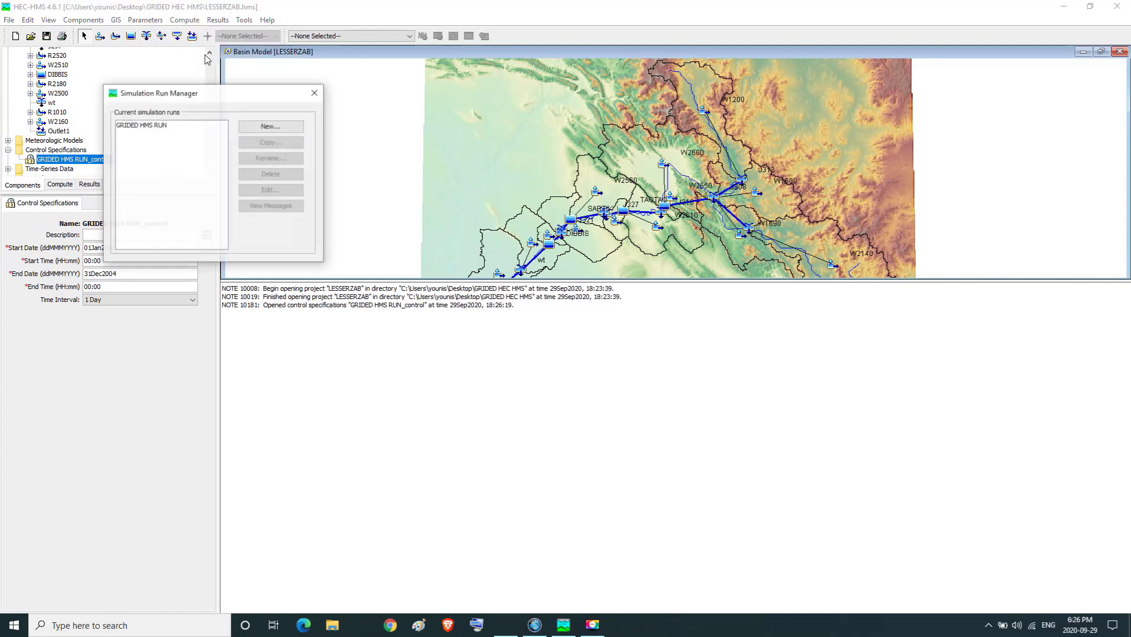
{"action": "left_click", "coordinate": [266, 128]}
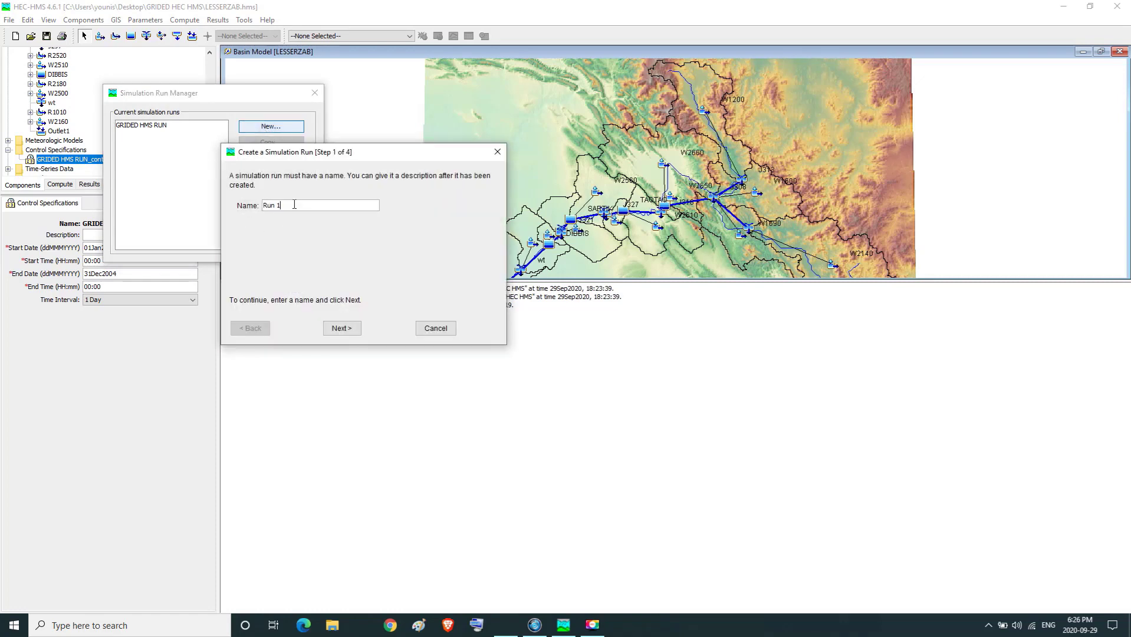
{"action": "left_click_drag", "start_coordinate": [292, 205], "coordinate": [256, 210]}
{"action": "type", "text": "I"}
{"action": "key", "text": "BackSpace"}
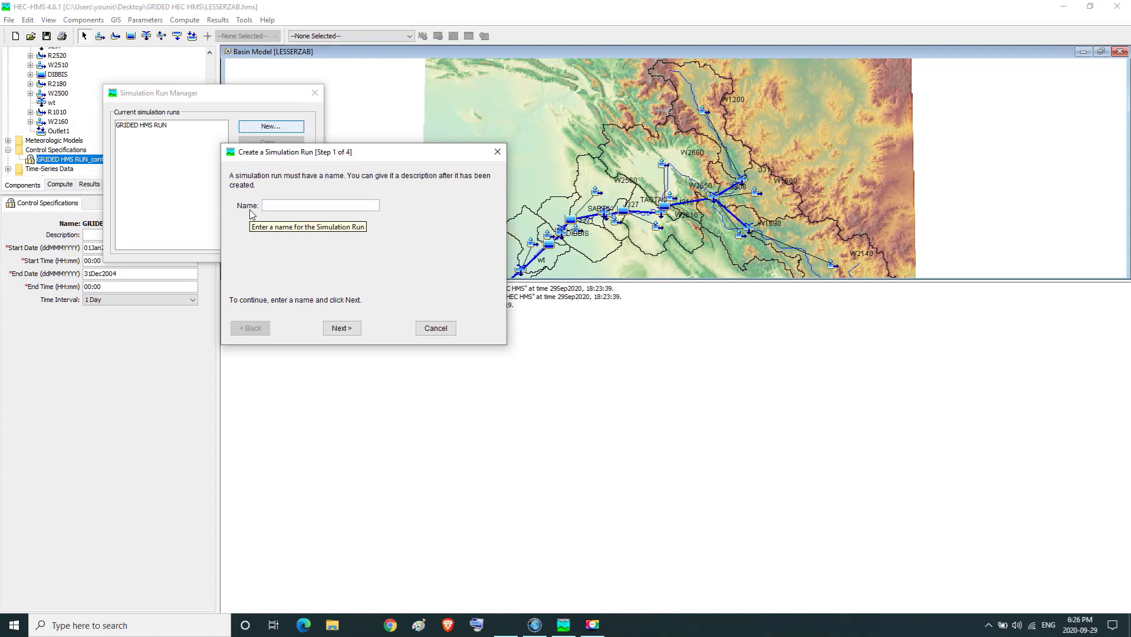
{"action": "type", "text": "1 H RR"}
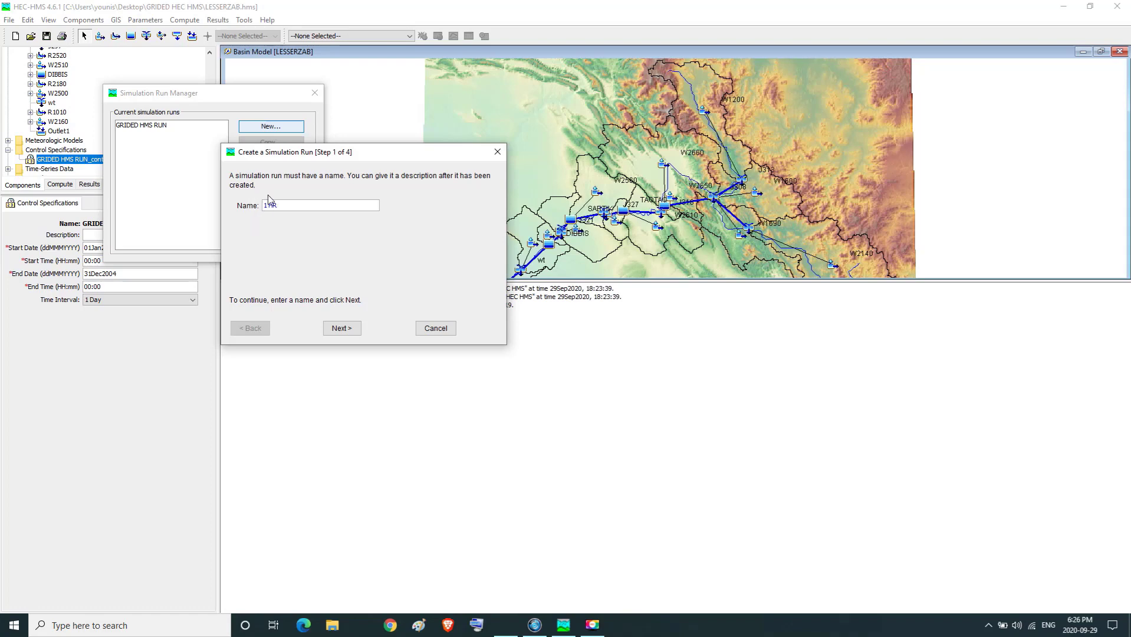
{"action": "left_click", "coordinate": [347, 330]}
{"action": "left_click", "coordinate": [348, 330]}
{"action": "left_click", "coordinate": [348, 330]}
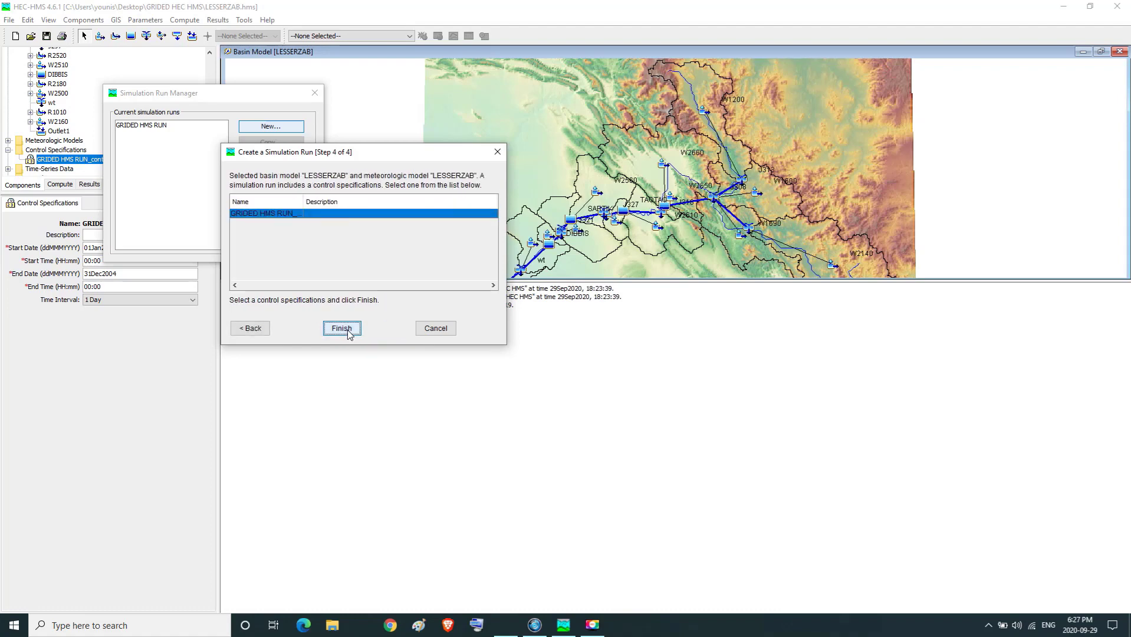
{"action": "left_click", "coordinate": [348, 331]}
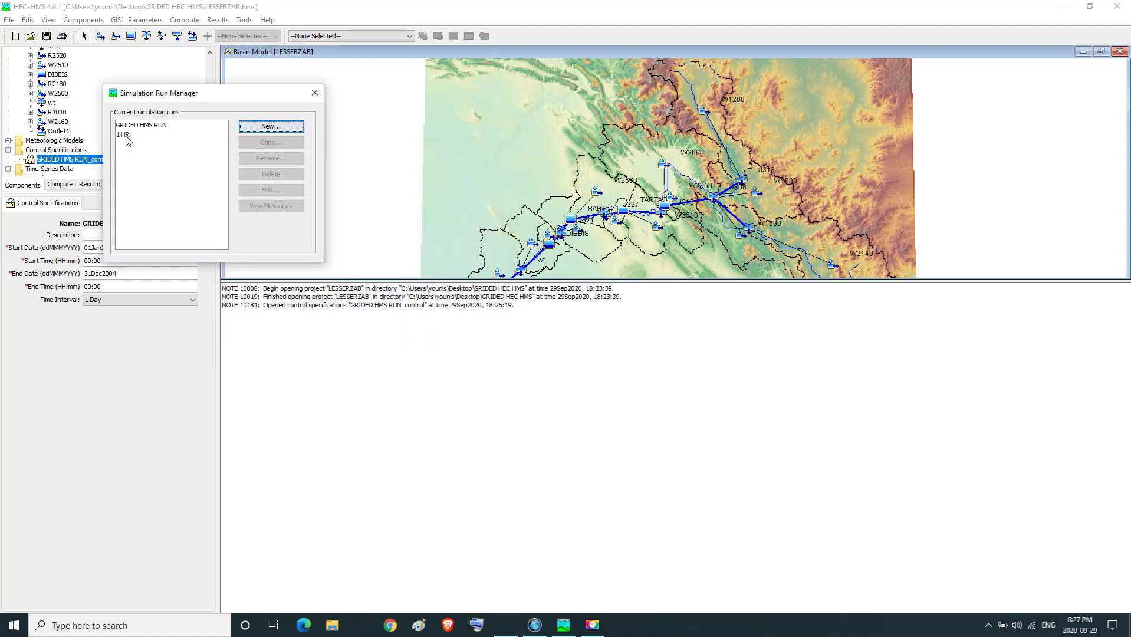
{"action": "left_click", "coordinate": [315, 92]}
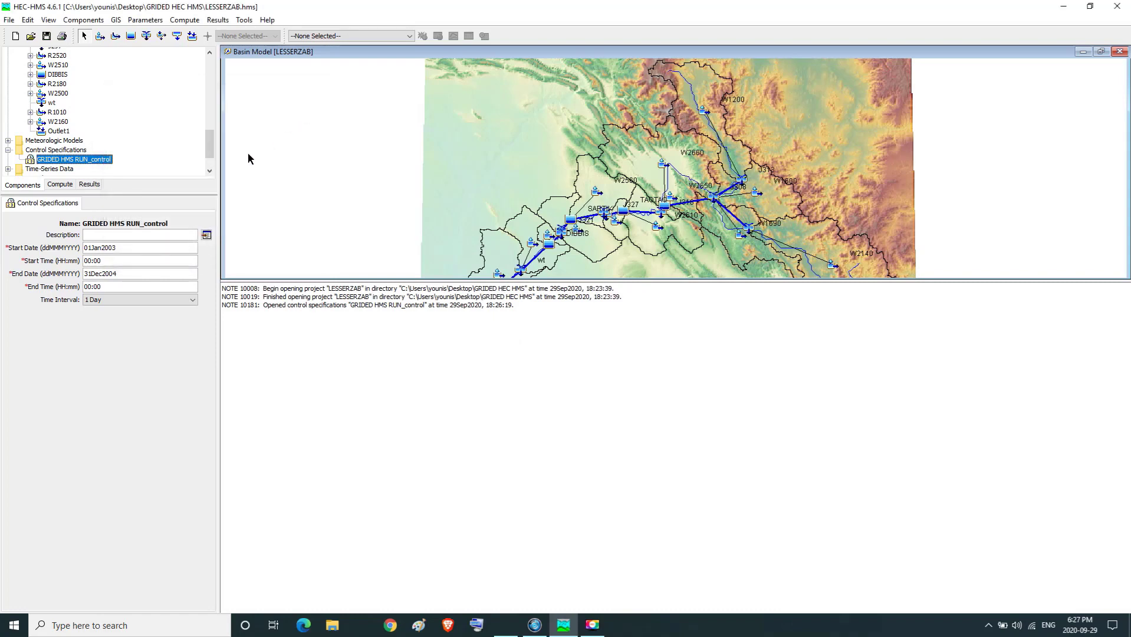
Step: Make 1 HR the current run and set the control specifications' time interval to 1 Hour
{"action": "left_click", "coordinate": [410, 38]}
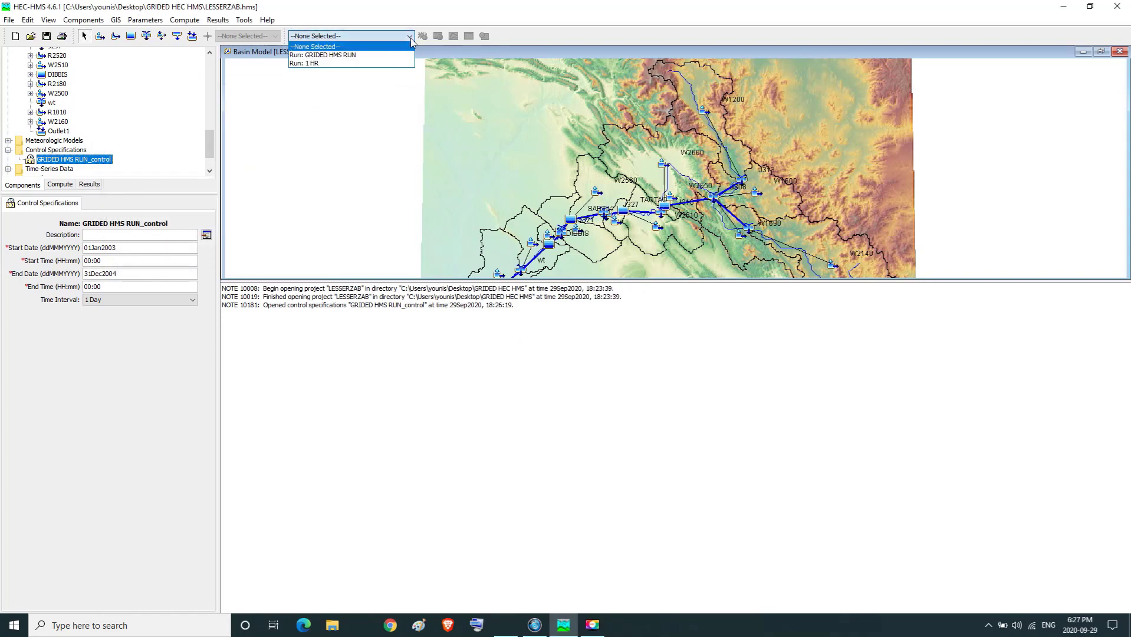
{"action": "left_click", "coordinate": [325, 64]}
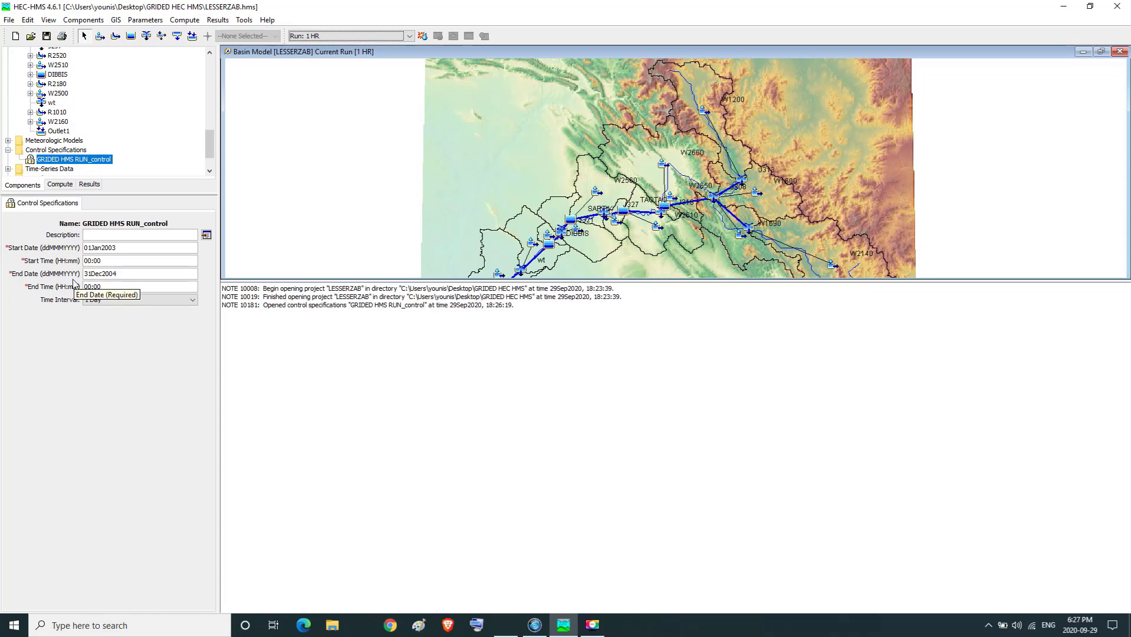
{"action": "left_click", "coordinate": [180, 301]}
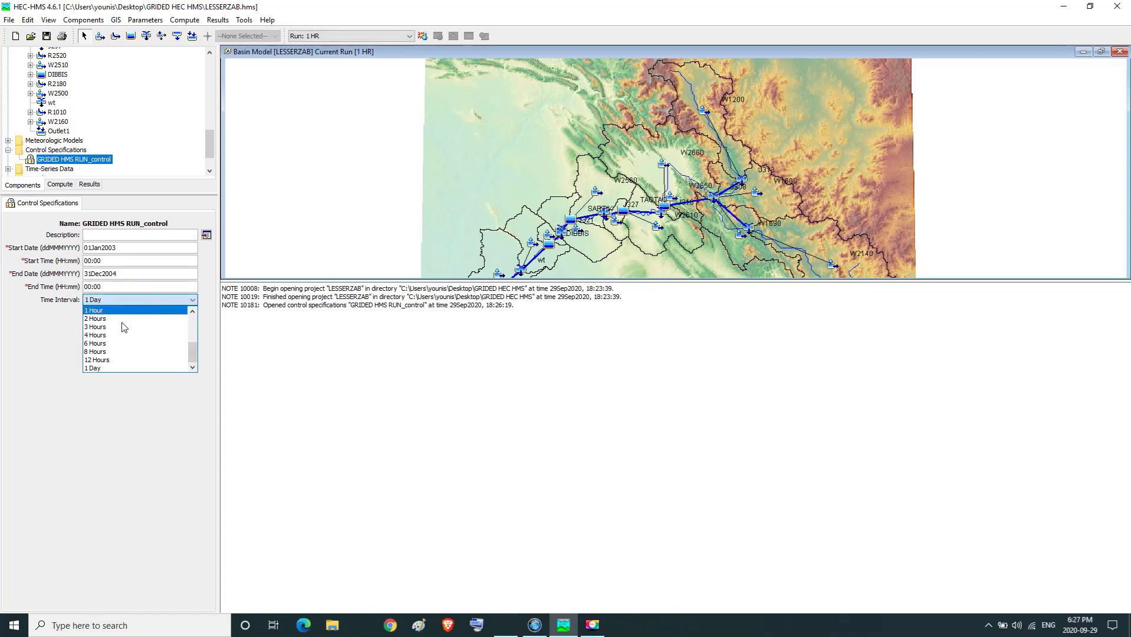
{"action": "left_click", "coordinate": [101, 311]}
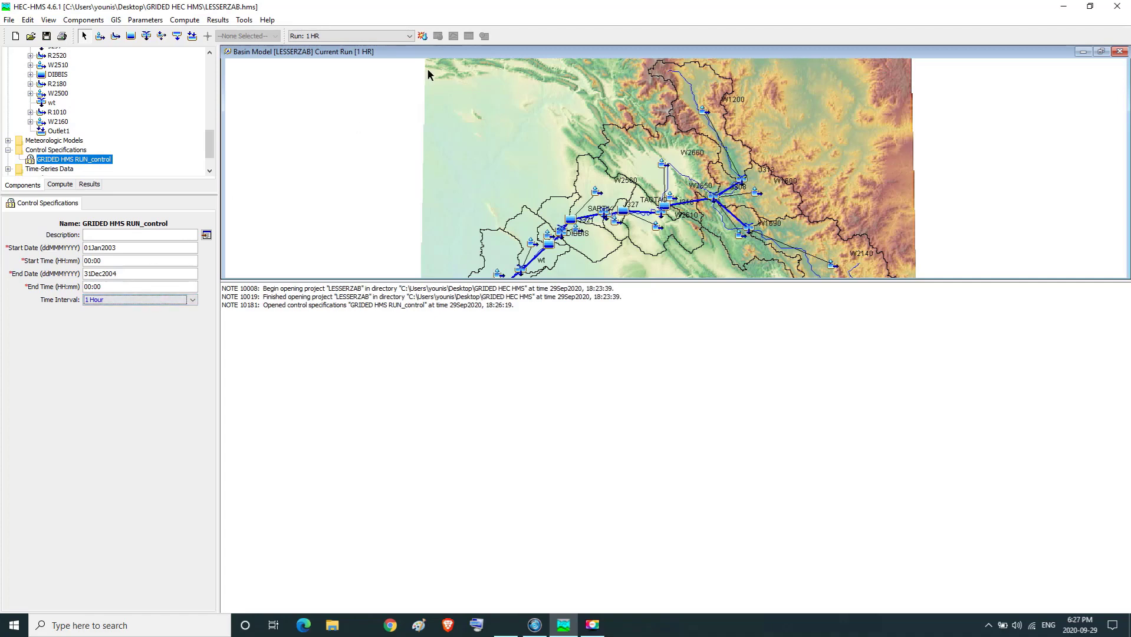
Step: Compute the 1 HR simulation run and close its progress window once finished
{"action": "left_click", "coordinate": [423, 37]}
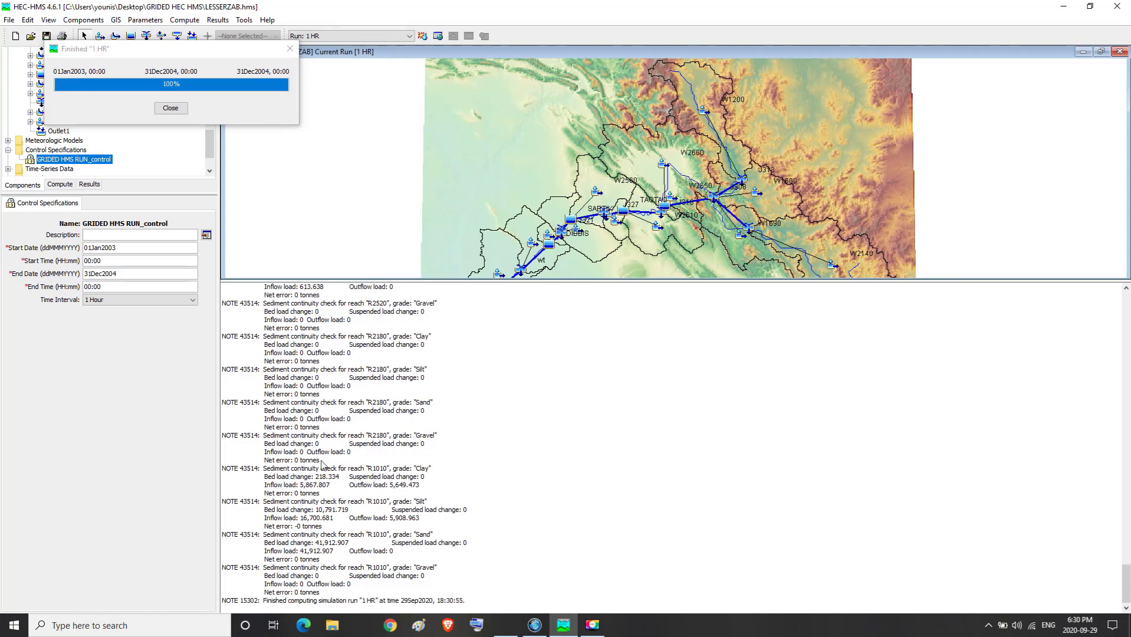
{"action": "left_click_drag", "start_coordinate": [226, 603], "coordinate": [461, 612]}
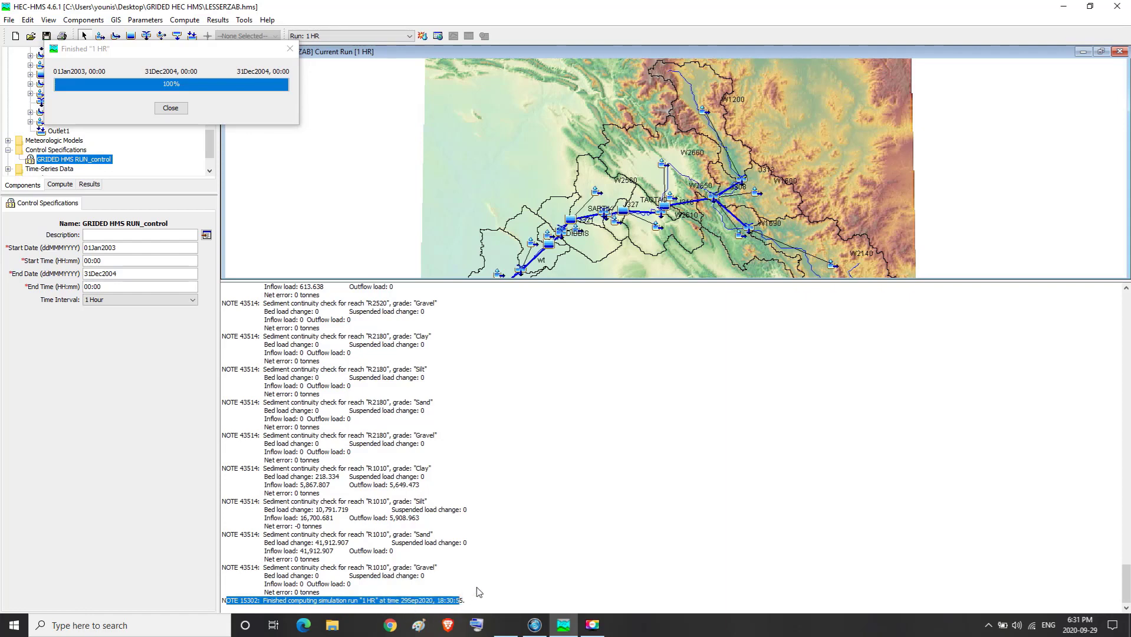
{"action": "left_click", "coordinate": [470, 602]}
{"action": "left_click", "coordinate": [204, 185]}
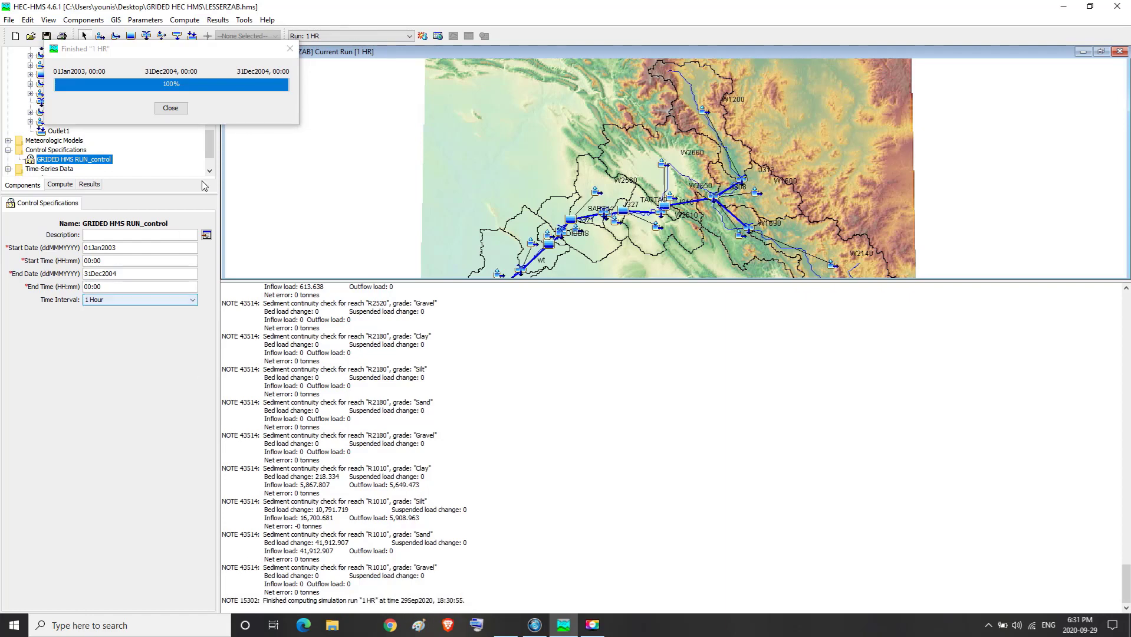
{"action": "left_click", "coordinate": [171, 109]}
Step: Review the global summary results of the 1 HR run through all hydrologic elements, and close the table
{"action": "left_click", "coordinate": [89, 185]}
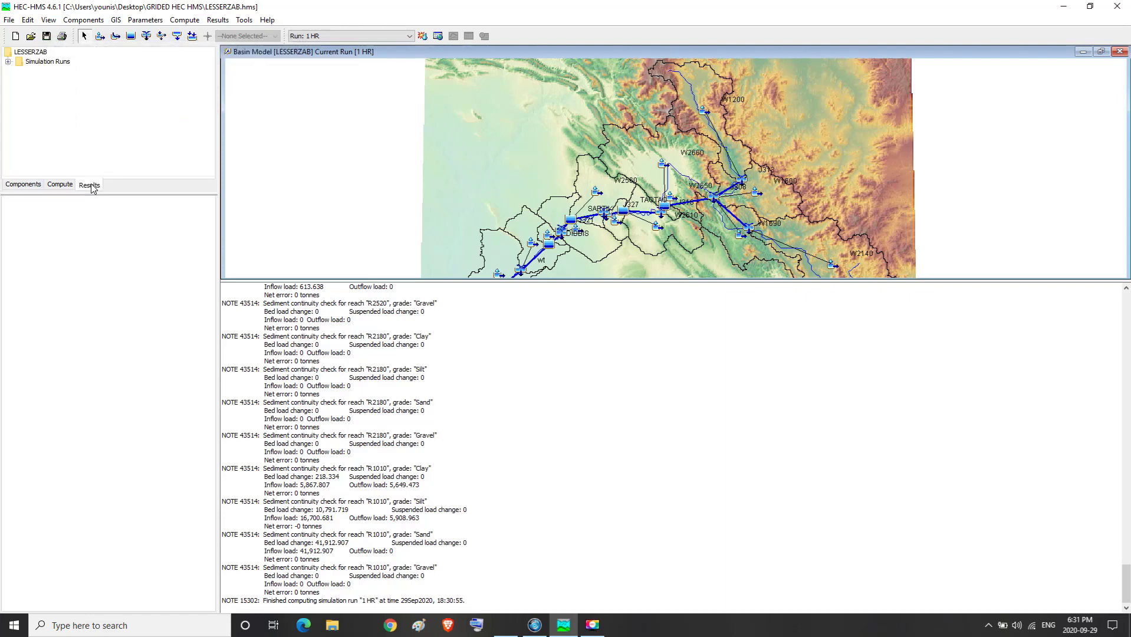
{"action": "left_click", "coordinate": [49, 64]}
{"action": "left_click", "coordinate": [7, 61]}
{"action": "double_click", "coordinate": [39, 81]}
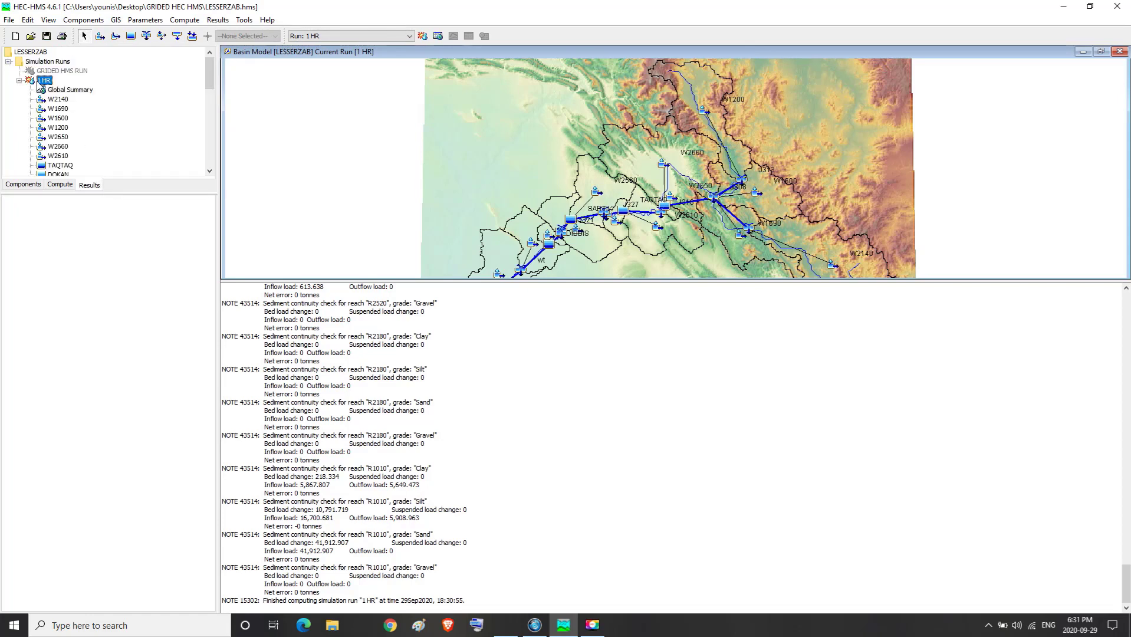
{"action": "left_click", "coordinate": [62, 90]}
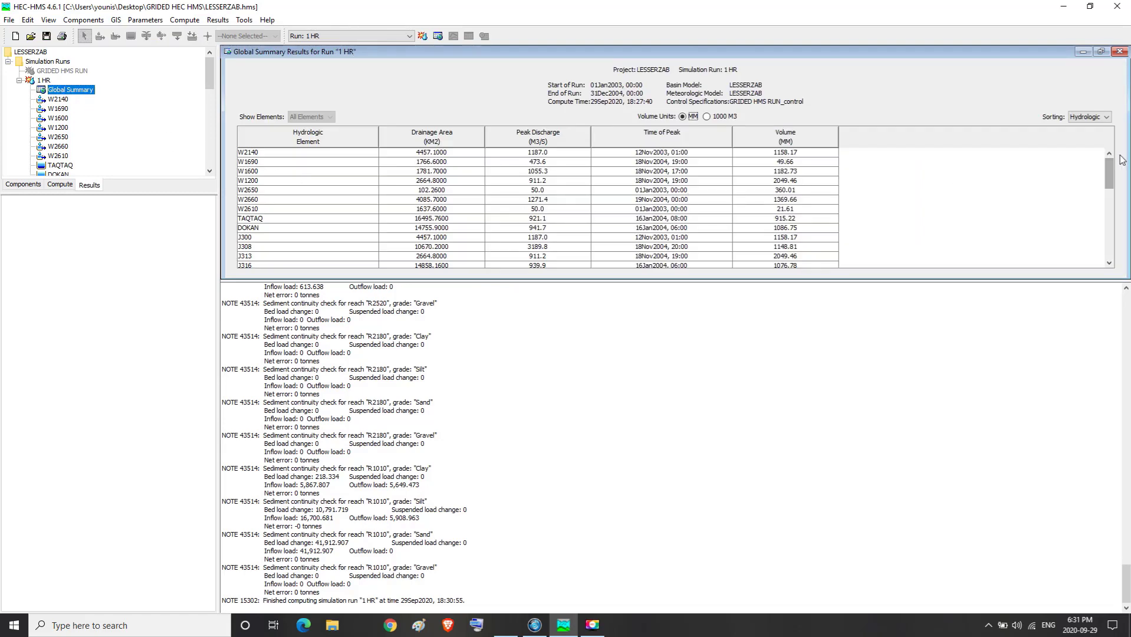
{"action": "left_click_drag", "start_coordinate": [1109, 168], "coordinate": [1126, 254]}
{"action": "left_click", "coordinate": [1121, 52]}
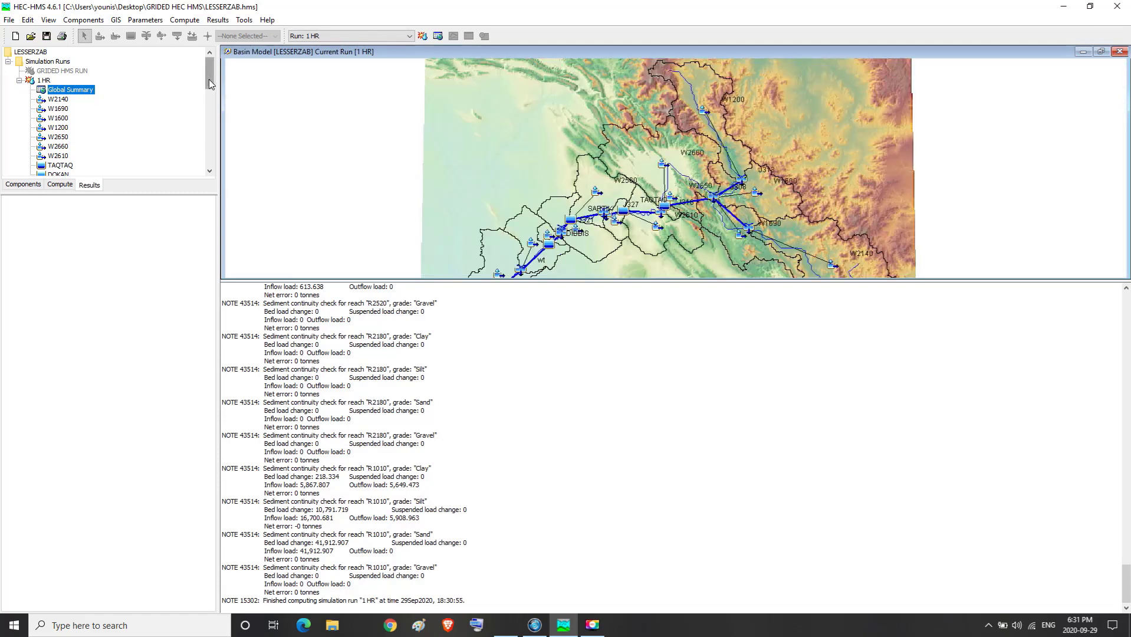
Step: View the result graph and summary table of subbasin W1600 for the 1 HR run, and close both
{"action": "left_click_drag", "start_coordinate": [209, 79], "coordinate": [209, 84]}
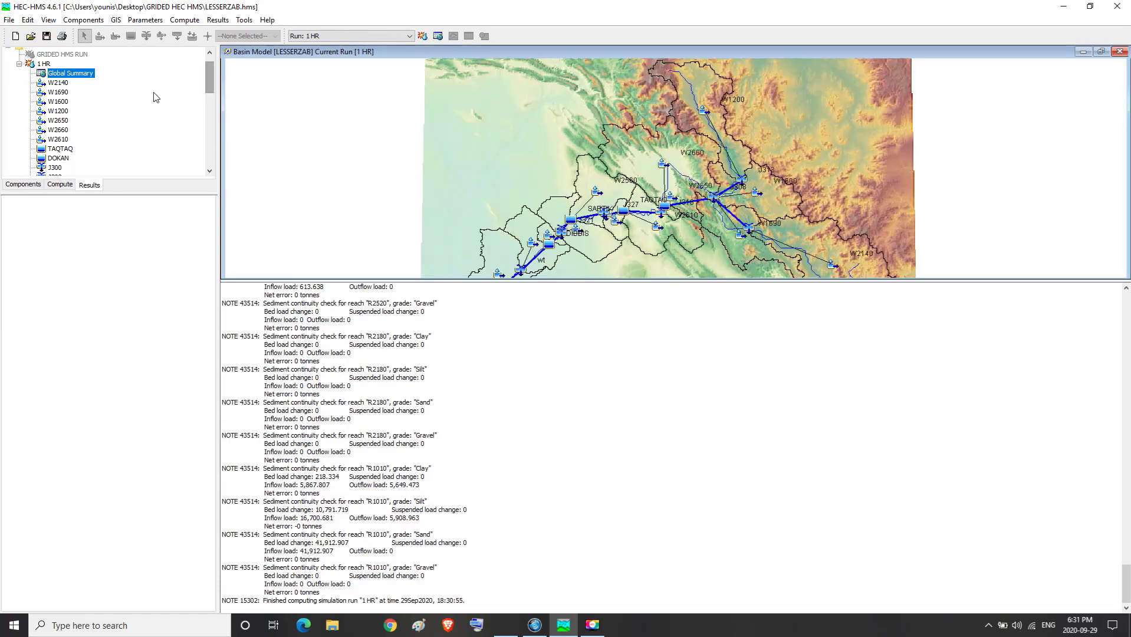
{"action": "double_click", "coordinate": [60, 102]}
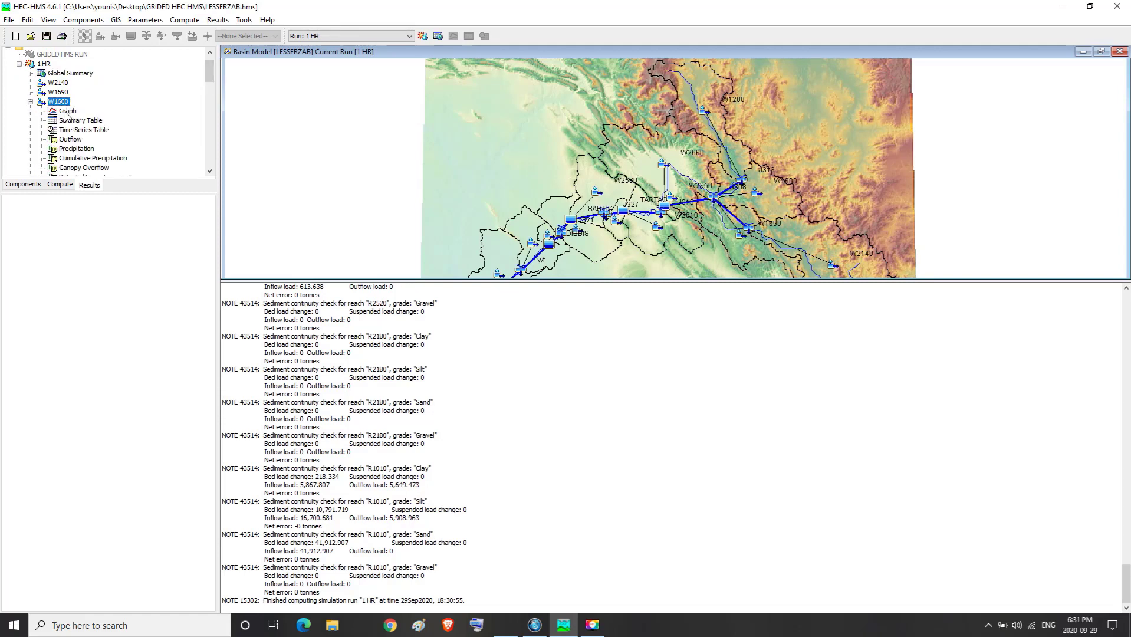
{"action": "left_click", "coordinate": [65, 111]}
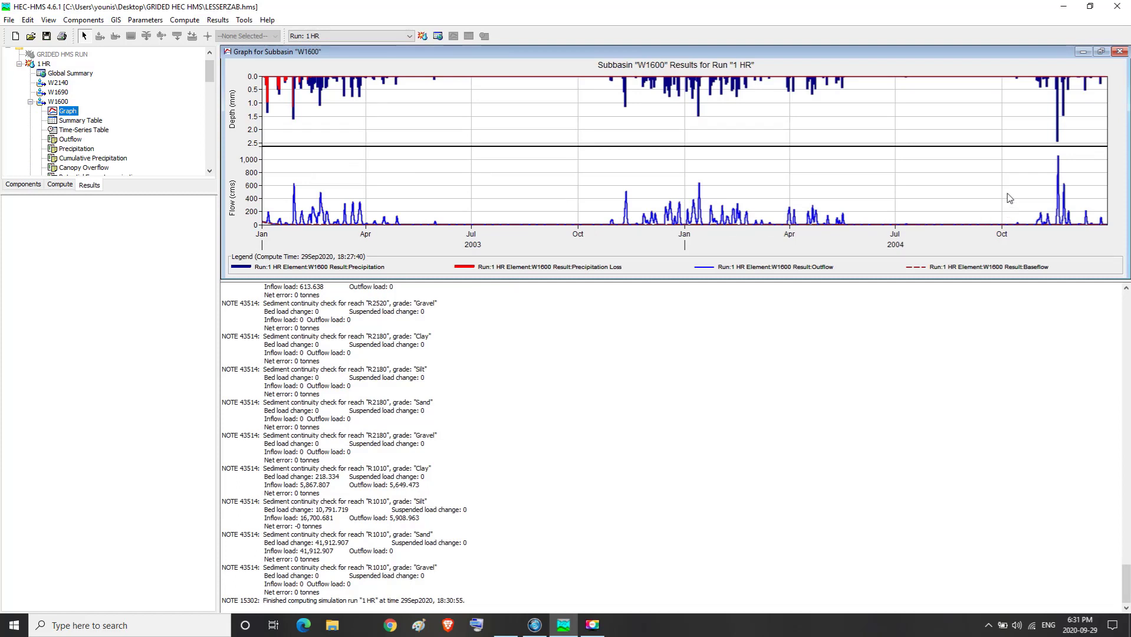
{"action": "left_click", "coordinate": [73, 120]}
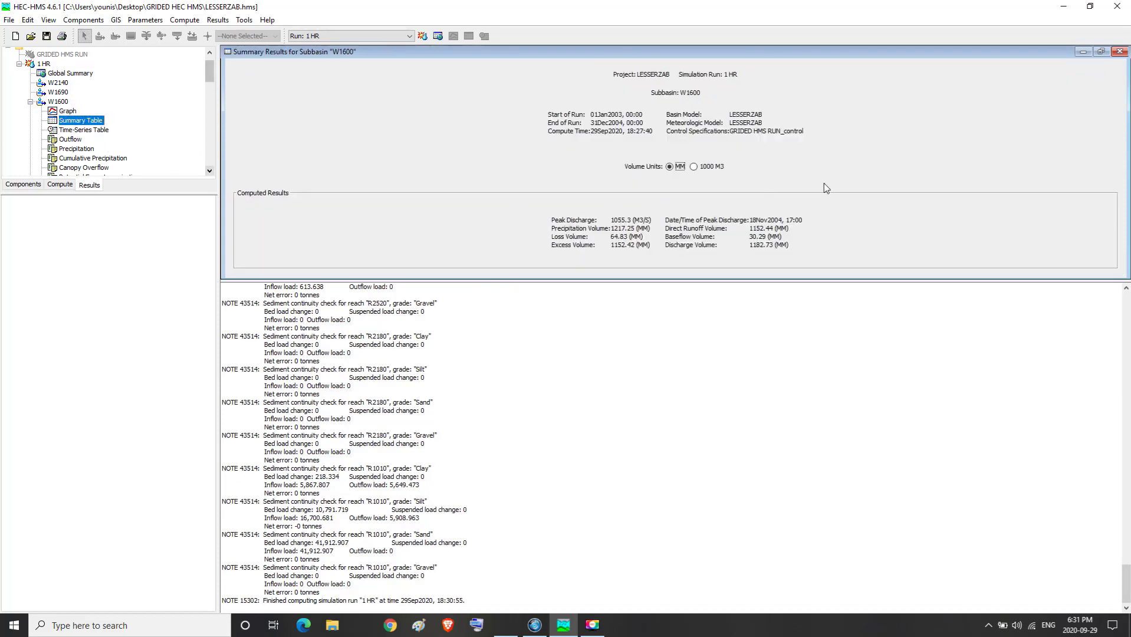
{"action": "left_click", "coordinate": [1120, 51]}
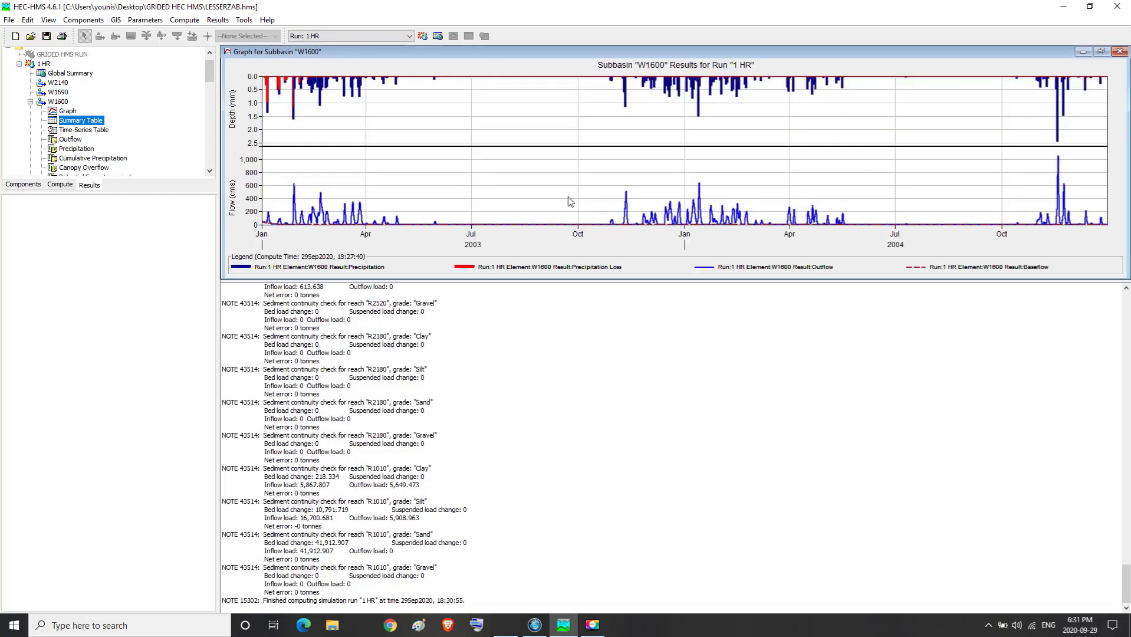
{"action": "left_click", "coordinate": [1120, 51]}
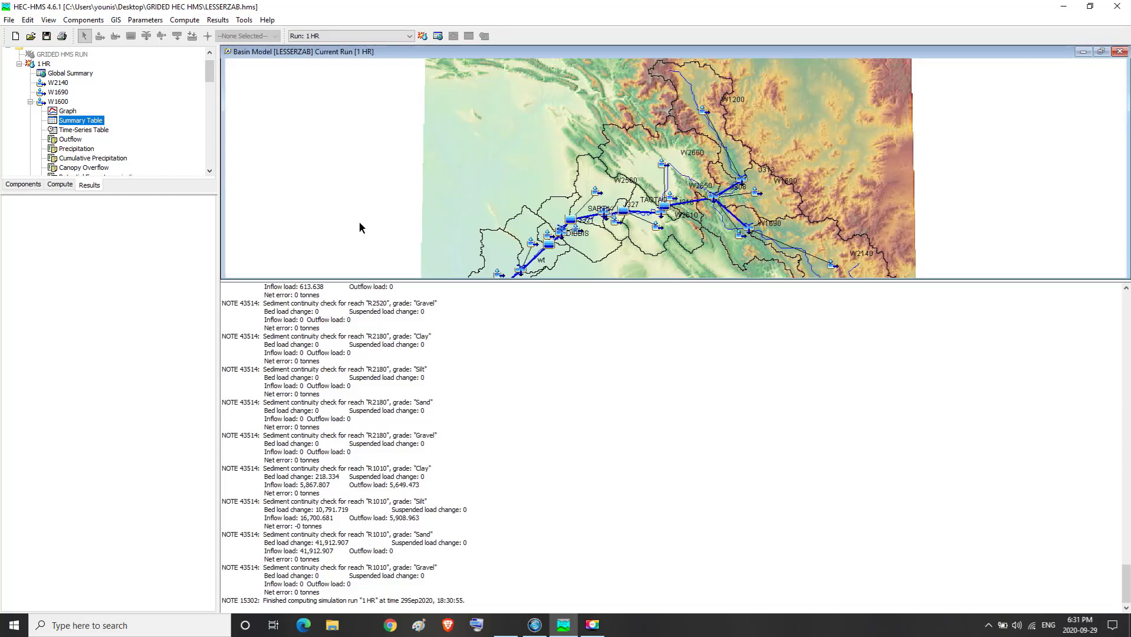
Step: Preview subbasin W1600's outflow, precipitation, cumulative precipitation and canopy overflow time series
{"action": "left_click", "coordinate": [64, 140]}
{"action": "left_click", "coordinate": [67, 150]}
{"action": "left_click", "coordinate": [70, 160]}
{"action": "left_click", "coordinate": [70, 168]}
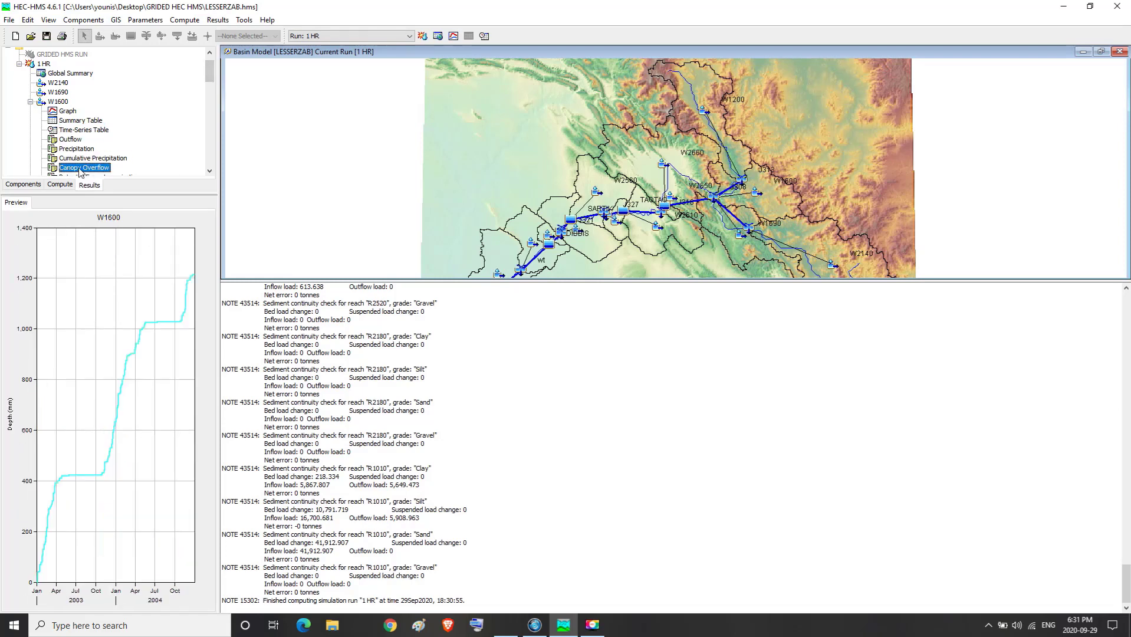
Step: Preview subbasin W1600's potential evapotranspiration, canopy evapotranspiration, canopy storage and surface evapotranspiration time series
{"action": "left_click", "coordinate": [210, 171]}
{"action": "left_click", "coordinate": [210, 172]}
{"action": "left_click", "coordinate": [210, 172]}
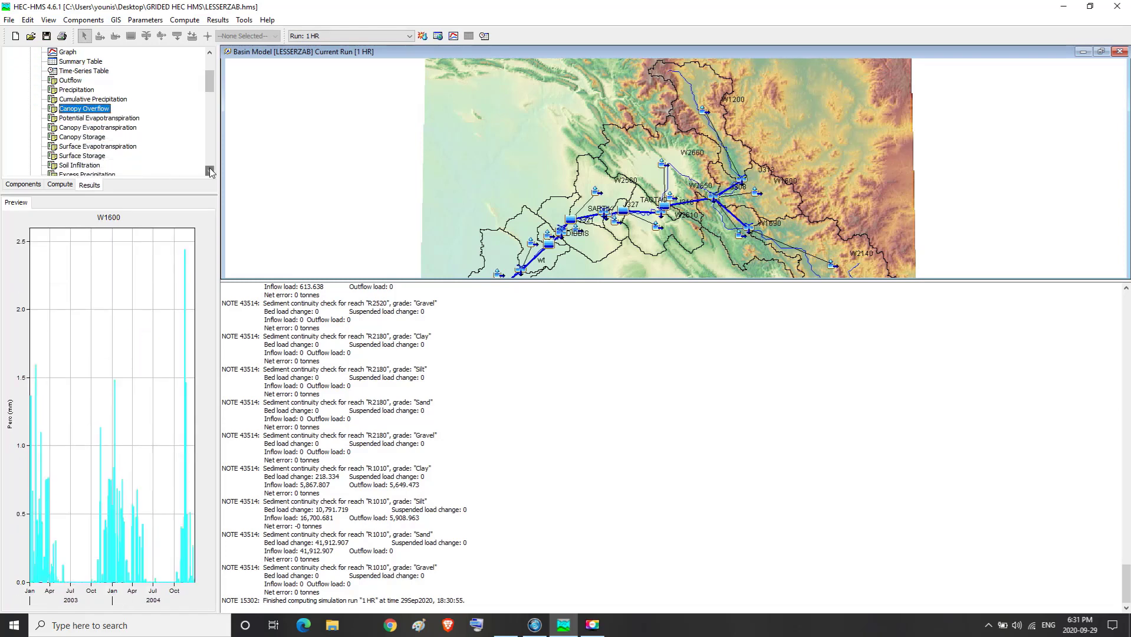
{"action": "left_click", "coordinate": [210, 172]}
{"action": "left_click", "coordinate": [210, 172]}
{"action": "left_click", "coordinate": [210, 172]}
{"action": "left_click", "coordinate": [210, 172]}
{"action": "left_click", "coordinate": [99, 82]}
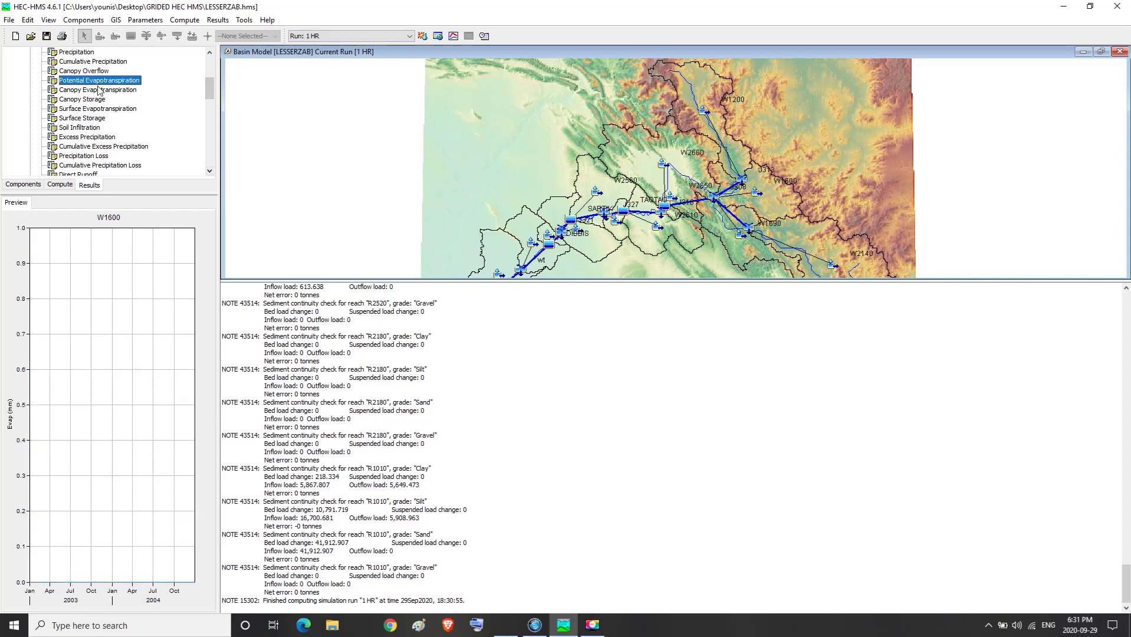
{"action": "left_click", "coordinate": [98, 90]}
{"action": "left_click", "coordinate": [96, 101]}
{"action": "left_click", "coordinate": [98, 110]}
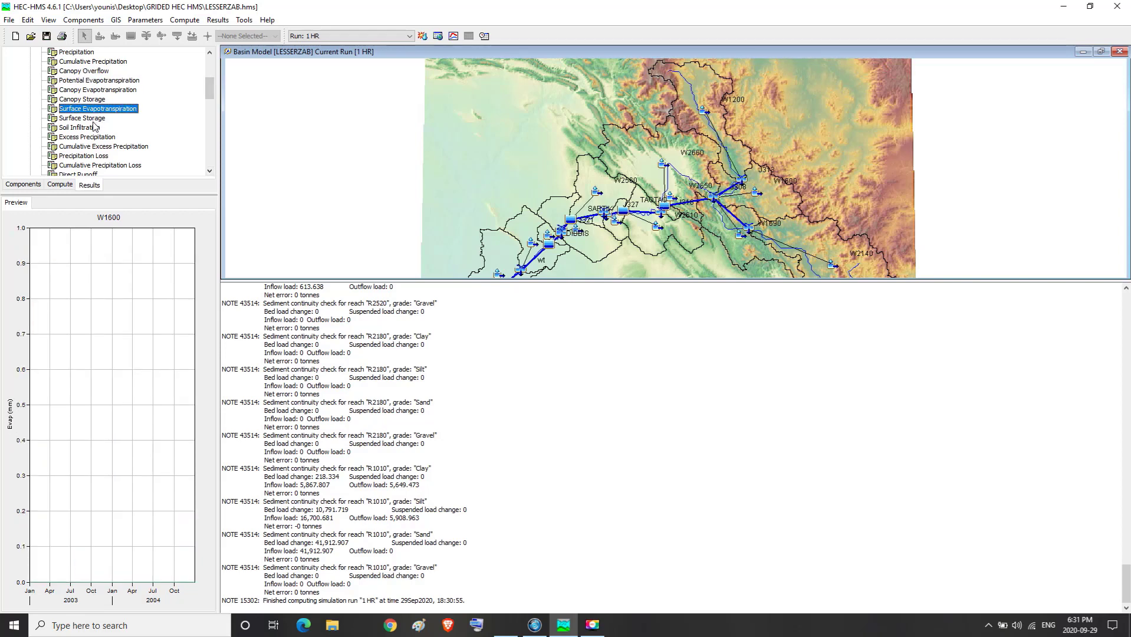
Step: Preview subbasin W1600's soil infiltration, excess precipitation, cumulative excess precipitation, precipitation loss and cumulative precipitation loss
{"action": "left_click", "coordinate": [95, 128]}
{"action": "left_click", "coordinate": [93, 137]}
{"action": "left_click", "coordinate": [94, 148]}
{"action": "left_click", "coordinate": [94, 155]}
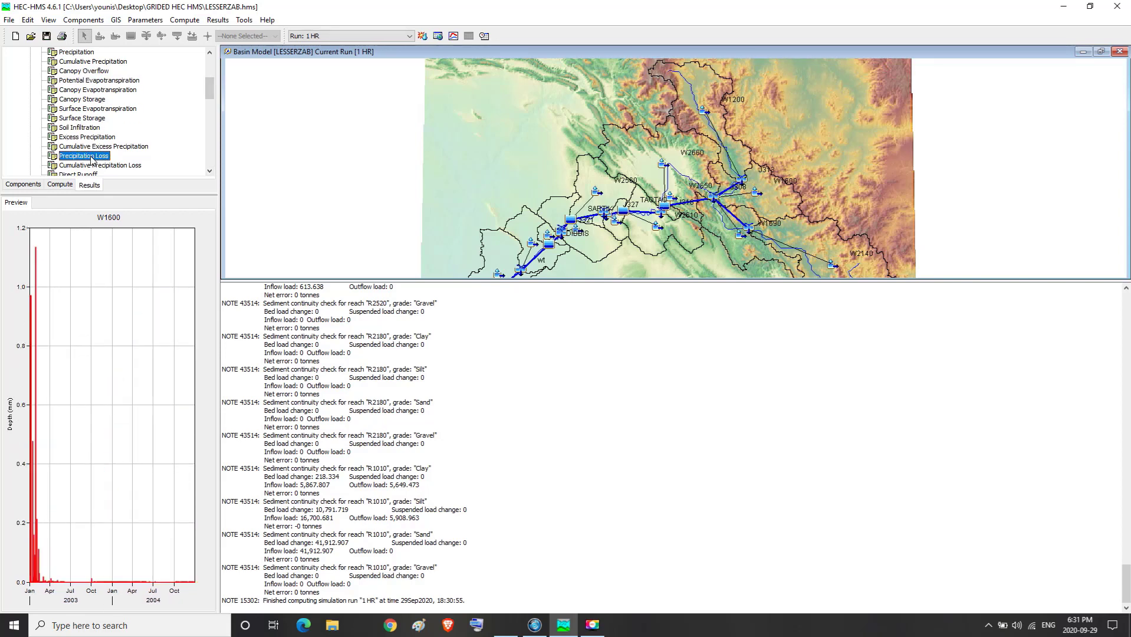
{"action": "left_click", "coordinate": [94, 165]}
Step: Preview subbasin W1600's direct runoff and baseflow, and expand its sediment results
{"action": "left_click", "coordinate": [210, 171]}
{"action": "left_click", "coordinate": [210, 171]}
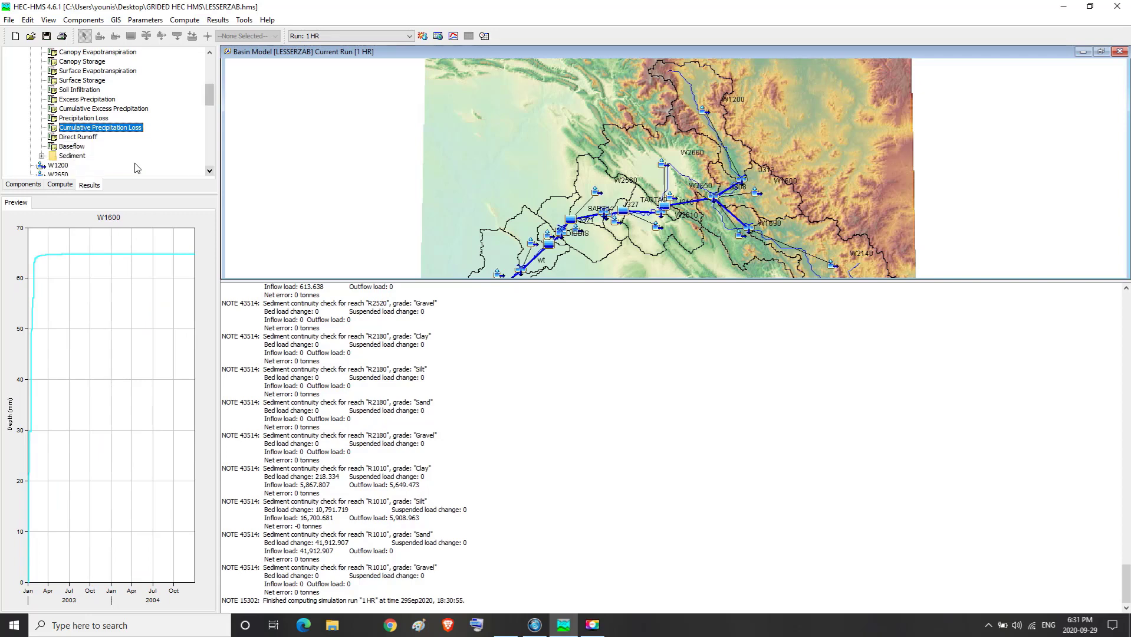
{"action": "left_click", "coordinate": [97, 138]}
{"action": "left_click", "coordinate": [80, 147]}
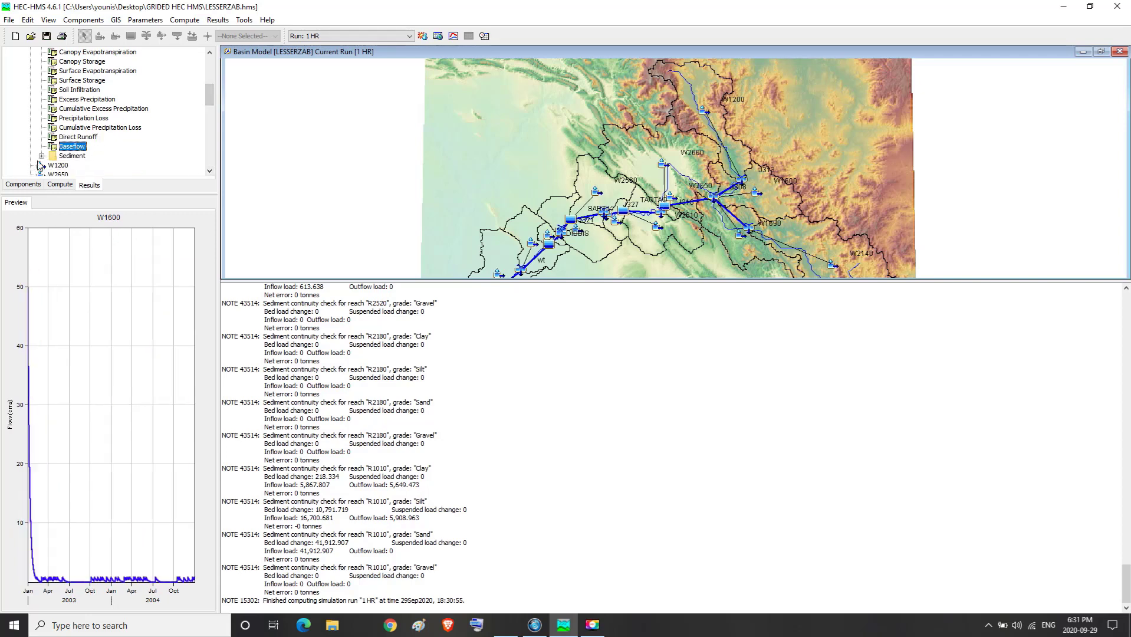
{"action": "left_click", "coordinate": [41, 157]}
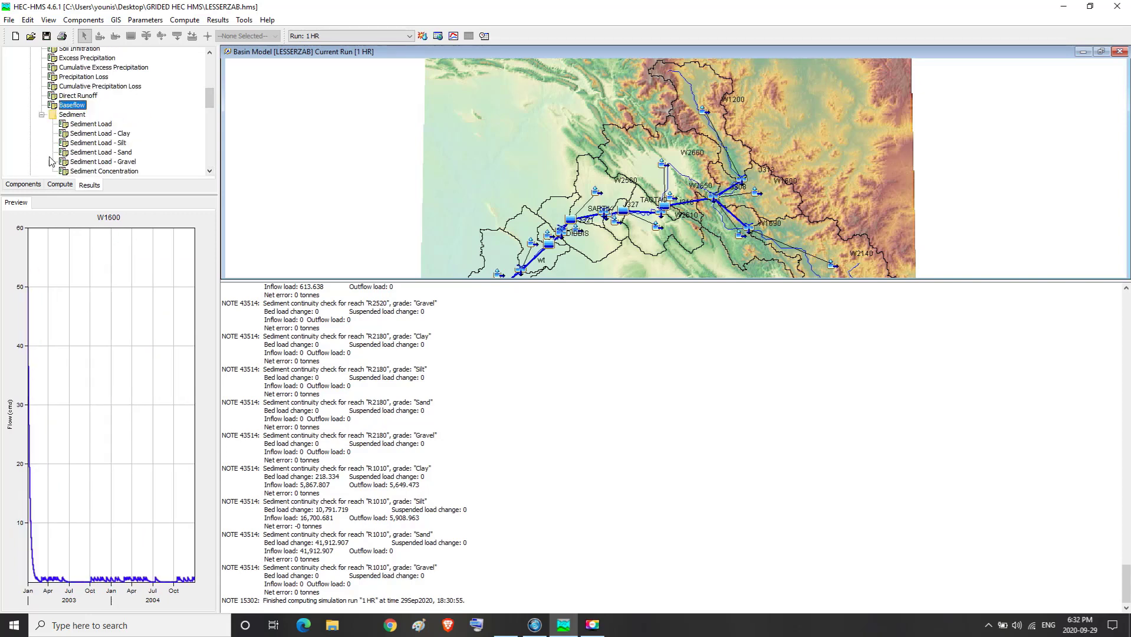
Step: Preview subbasin W1600's total, clay, silt, sand and gravel sediment loads and its sediment concentration
{"action": "left_click", "coordinate": [87, 125]}
{"action": "left_click", "coordinate": [88, 134]}
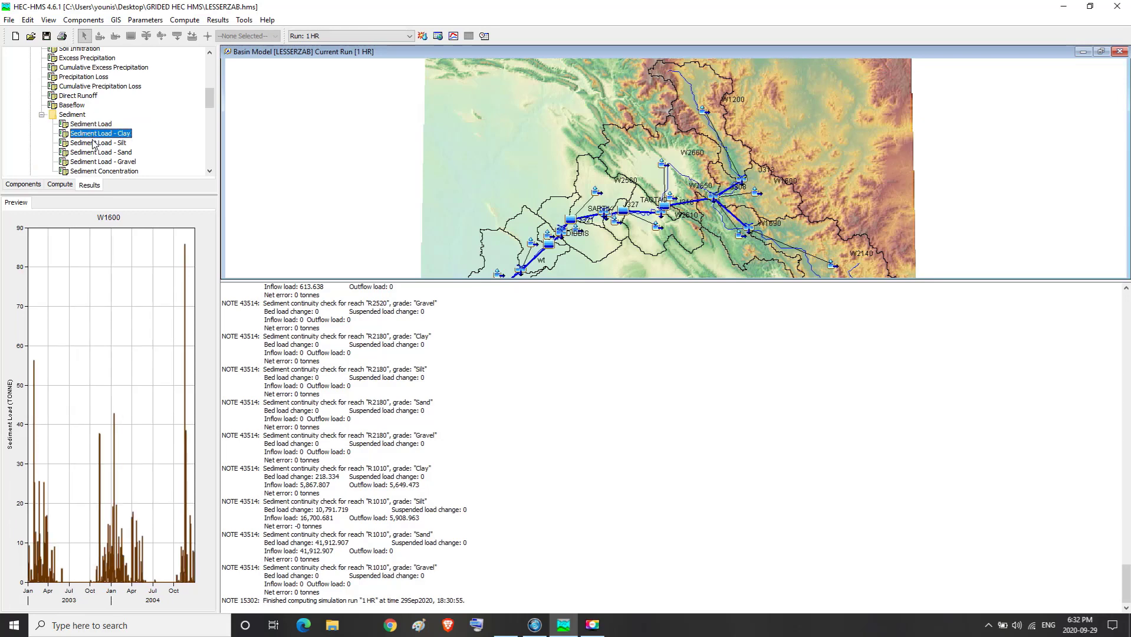
{"action": "left_click", "coordinate": [92, 143]}
{"action": "left_click", "coordinate": [93, 152]}
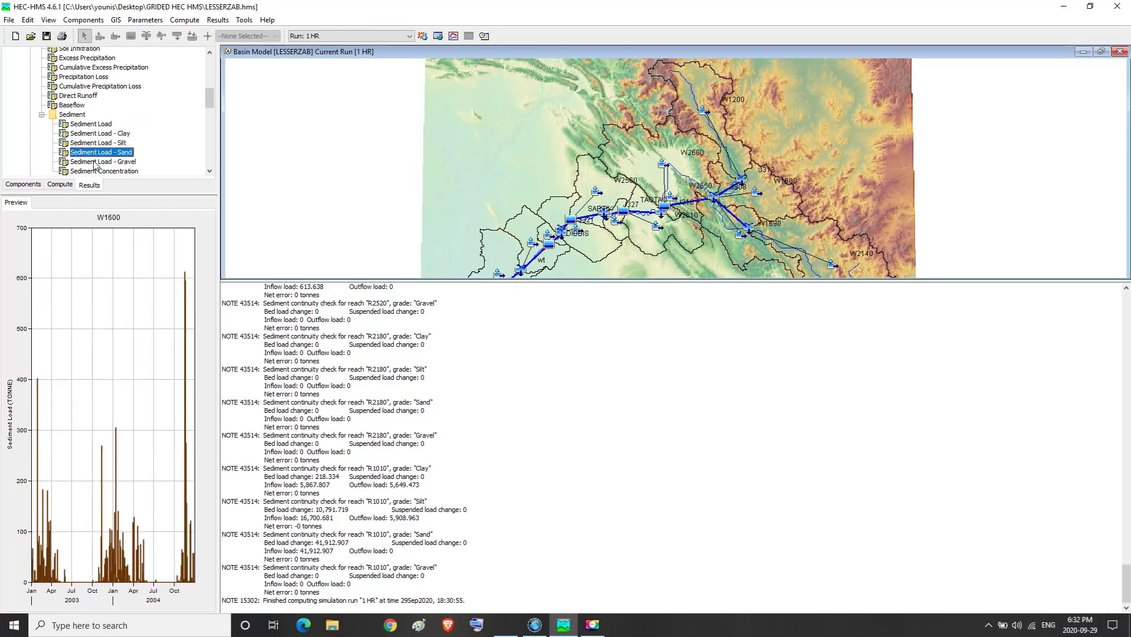
{"action": "left_click", "coordinate": [96, 162]}
{"action": "left_click", "coordinate": [96, 171]}
Step: Find junction J308 in the run results, view its flow graph, and close the graph
{"action": "left_click", "coordinate": [210, 171]}
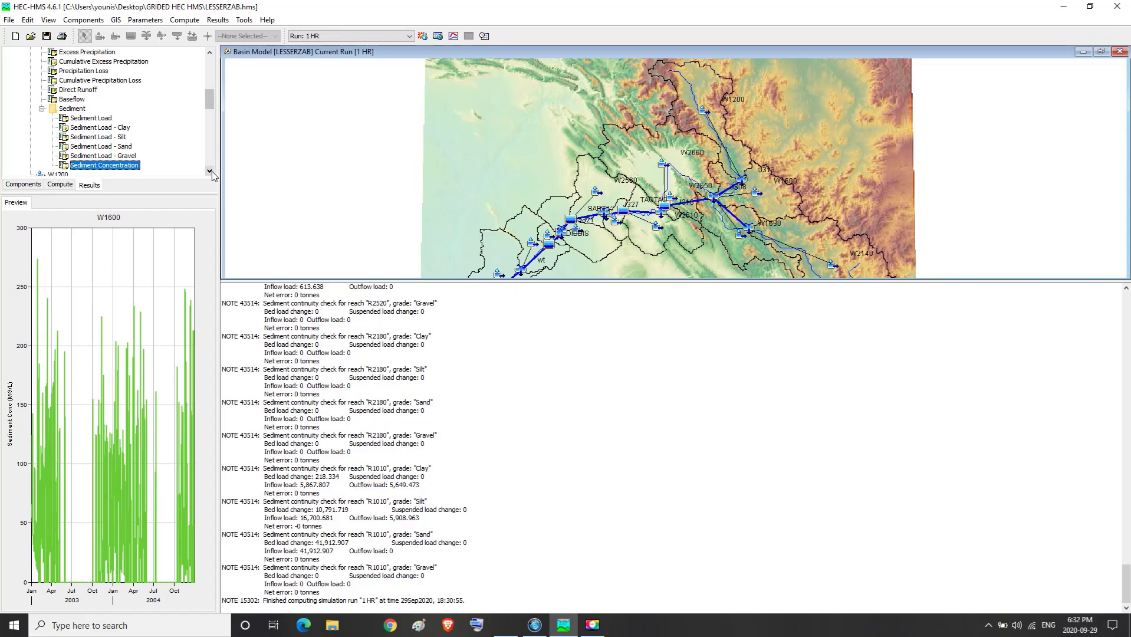
{"action": "left_click", "coordinate": [210, 171]}
{"action": "left_click", "coordinate": [210, 172]}
{"action": "left_click", "coordinate": [210, 171]}
{"action": "left_click", "coordinate": [209, 171]}
{"action": "left_click", "coordinate": [210, 172]}
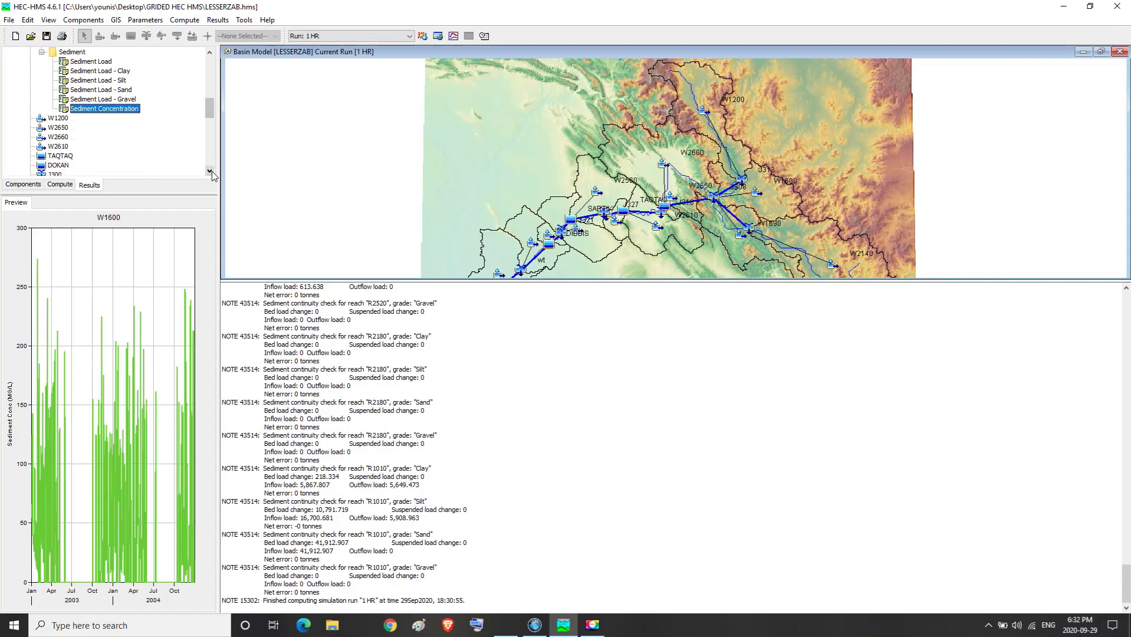
{"action": "left_click", "coordinate": [212, 172]}
{"action": "left_click", "coordinate": [213, 172]}
{"action": "left_click", "coordinate": [212, 172]}
{"action": "left_click", "coordinate": [213, 171]}
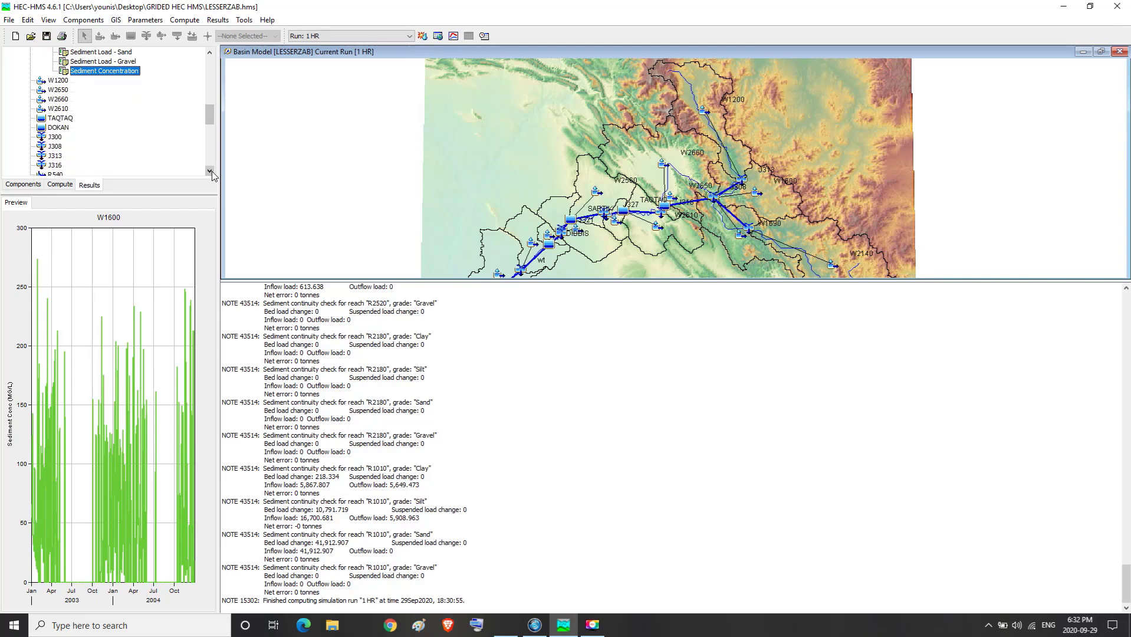
{"action": "left_click", "coordinate": [210, 171]}
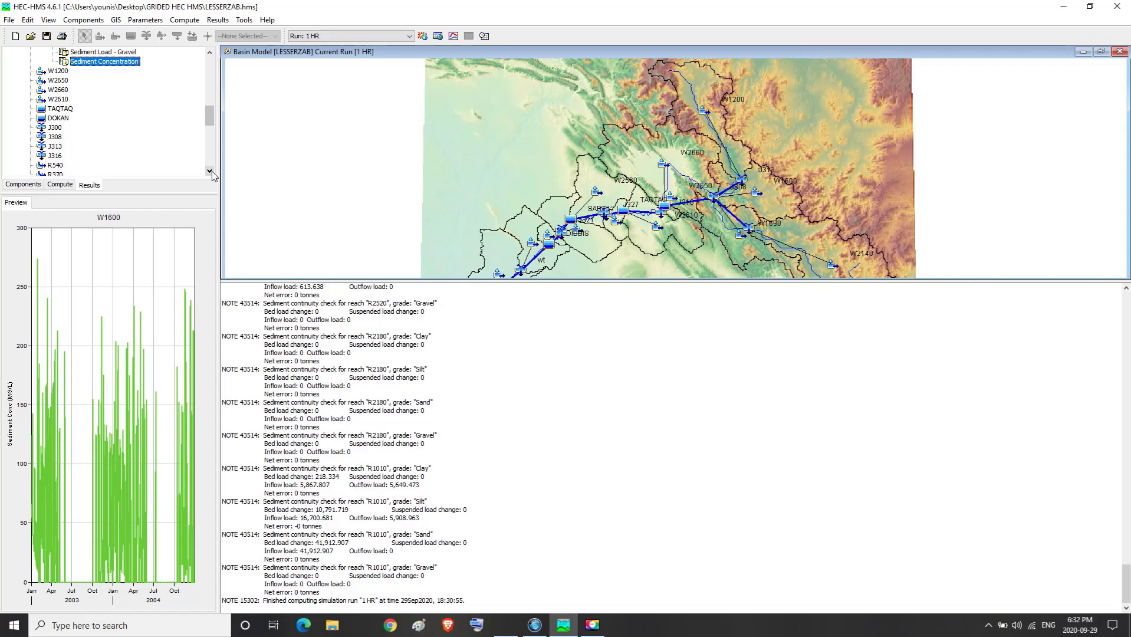
{"action": "double_click", "coordinate": [54, 138]}
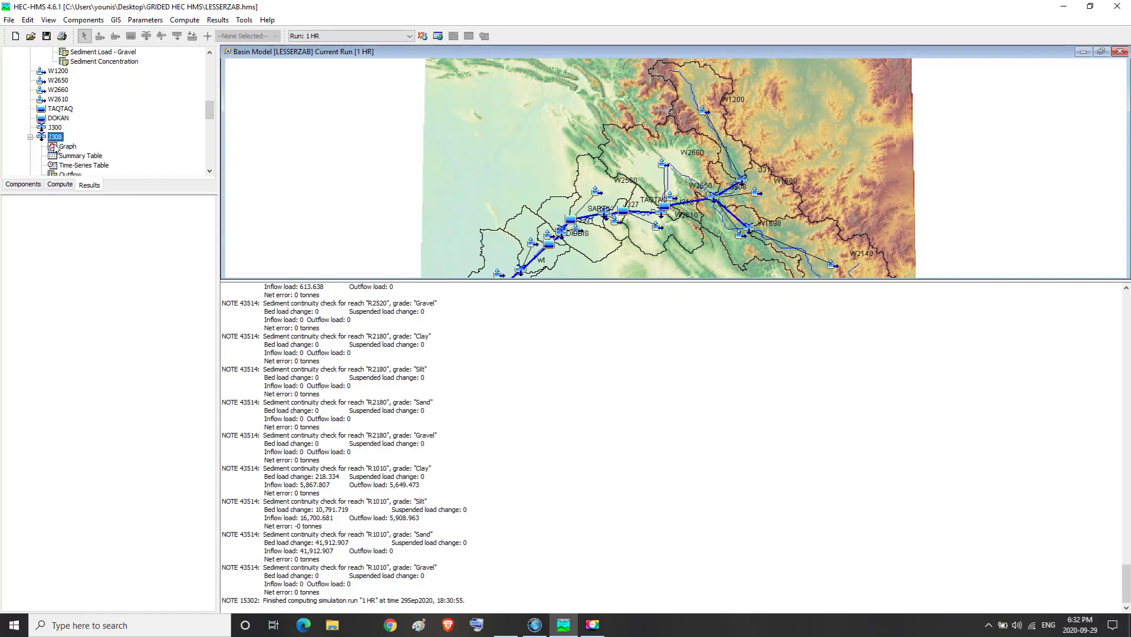
{"action": "left_click", "coordinate": [58, 146]}
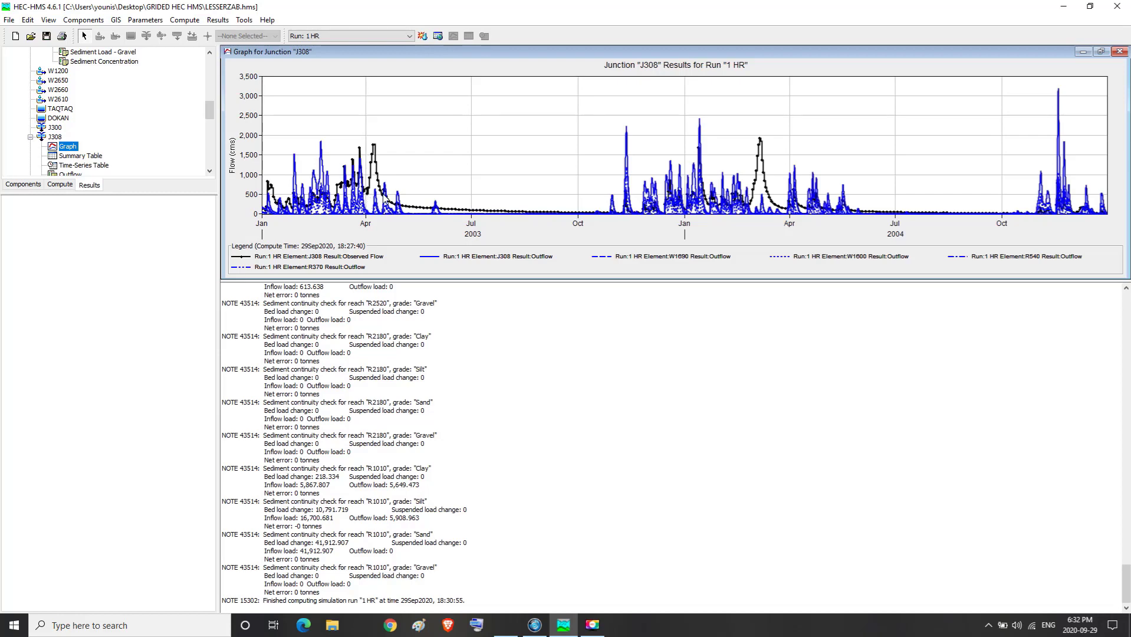
{"action": "left_click", "coordinate": [1120, 53]}
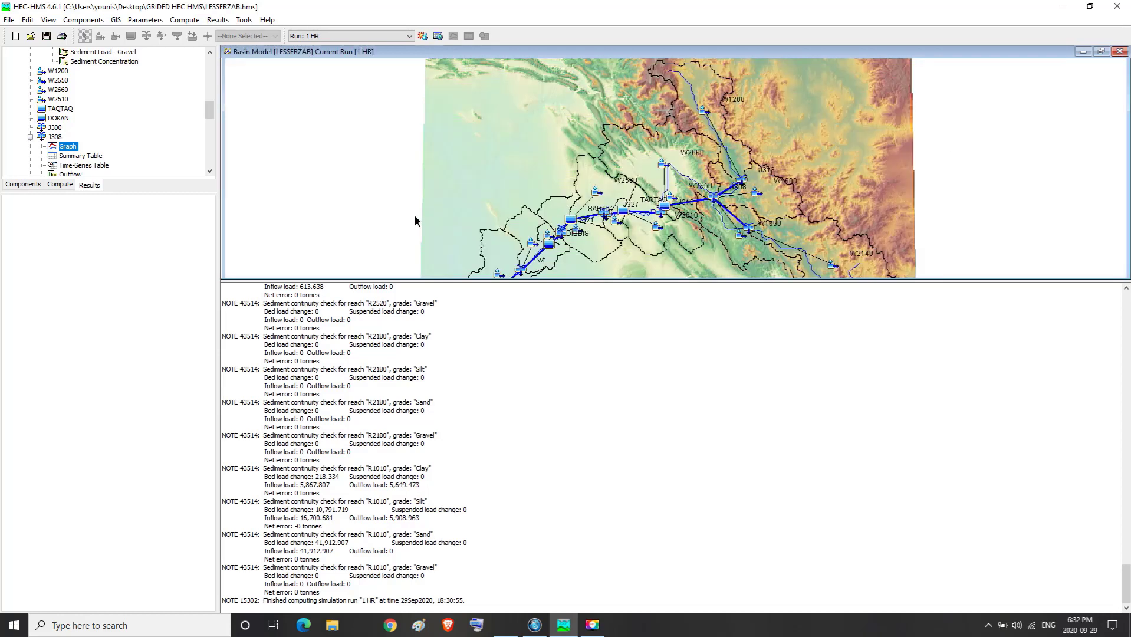
Step: View junction J308's summary results, close them, and look over its remaining result entries
{"action": "left_click", "coordinate": [99, 157]}
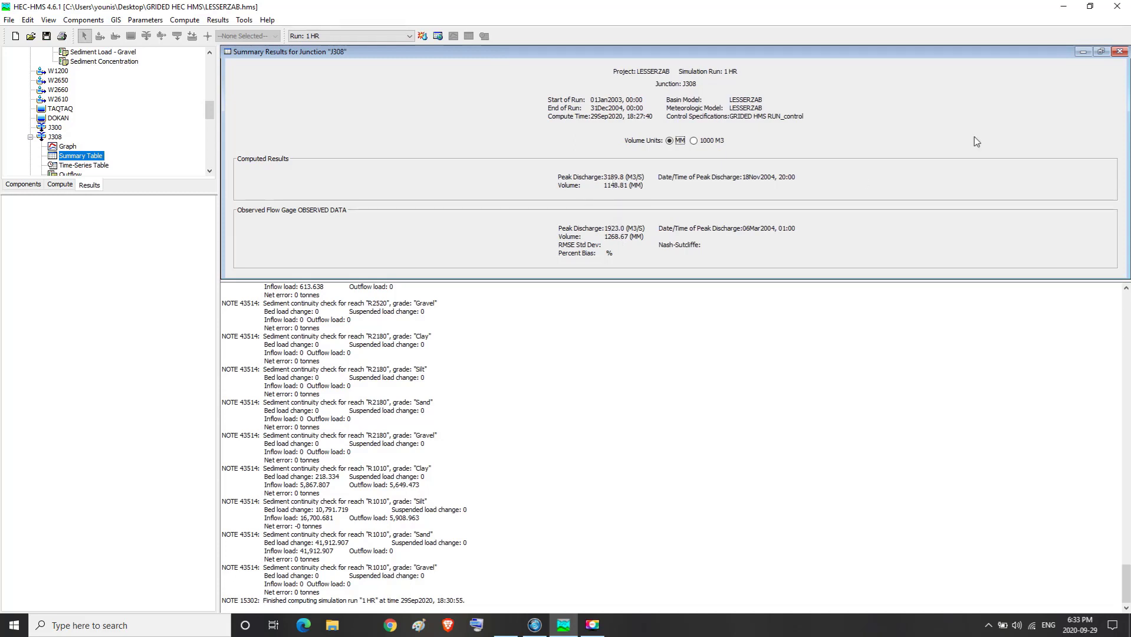
{"action": "left_click", "coordinate": [1120, 52]}
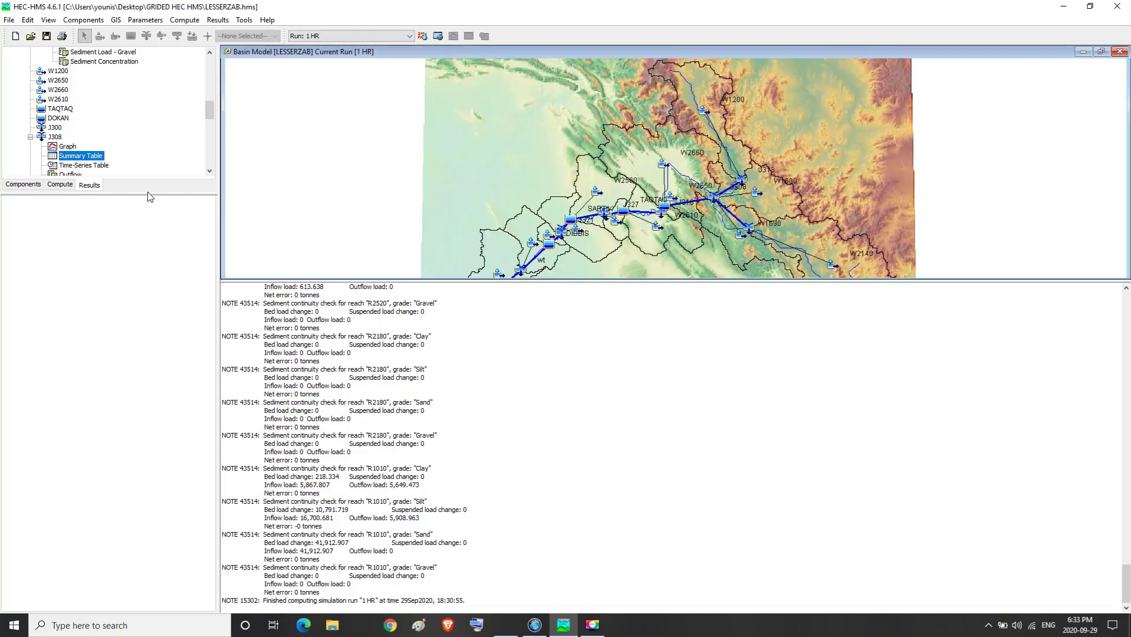
{"action": "mouse_move", "coordinate": [207, 112]}
{"action": "left_mouse_down"}
{"action": "mouse_move", "coordinate": [213, 162]}
{"action": "mouse_move", "coordinate": [209, 131]}
{"action": "left_mouse_up"}
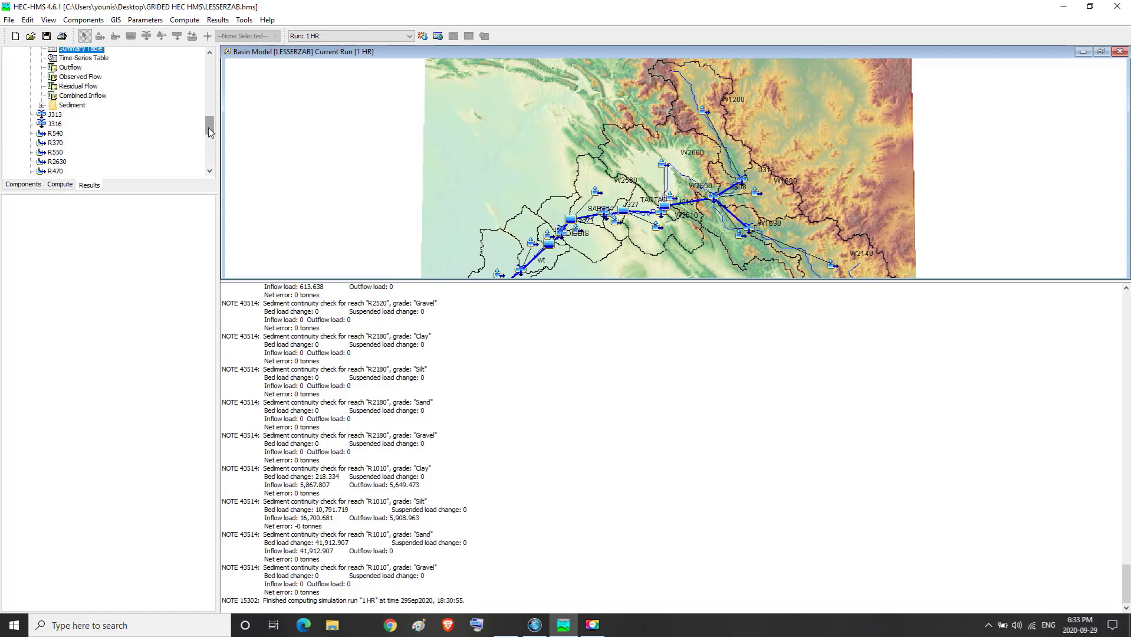
Step: Return to the model components and select junction J308 on the basin map to show its settings
{"action": "left_click", "coordinate": [25, 184]}
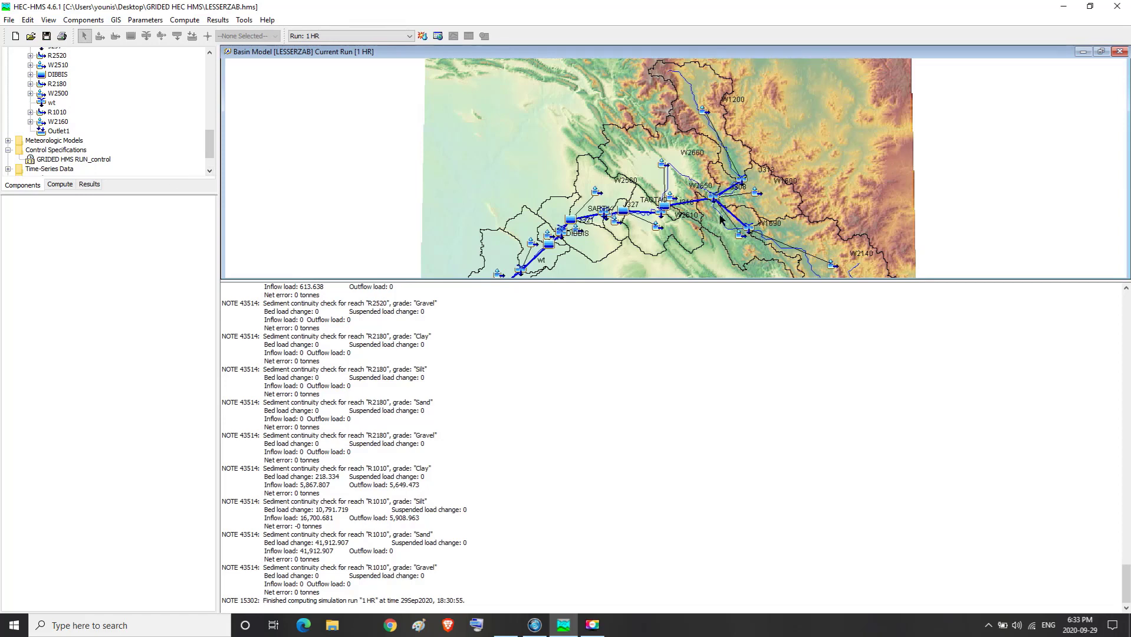
{"action": "mouse_move", "coordinate": [719, 212]}
{"action": "left_click", "coordinate": [714, 199]}
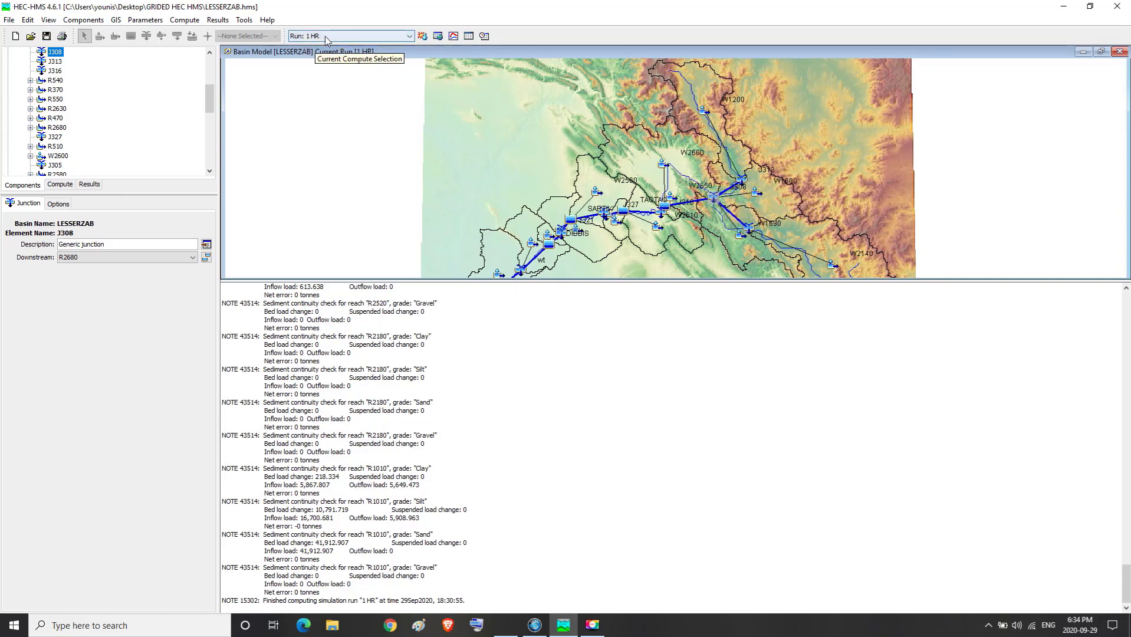
Step: Switch the current compute selection to the simulation run GRIDED HMS RUN
{"action": "left_click", "coordinate": [410, 36]}
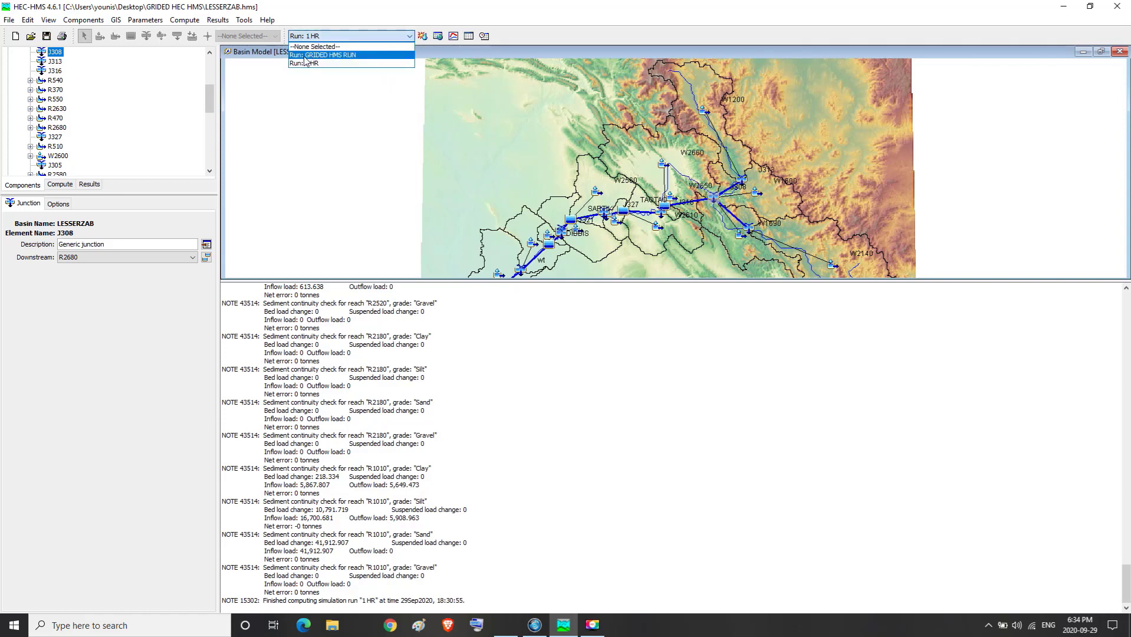
{"action": "left_click", "coordinate": [410, 40]}
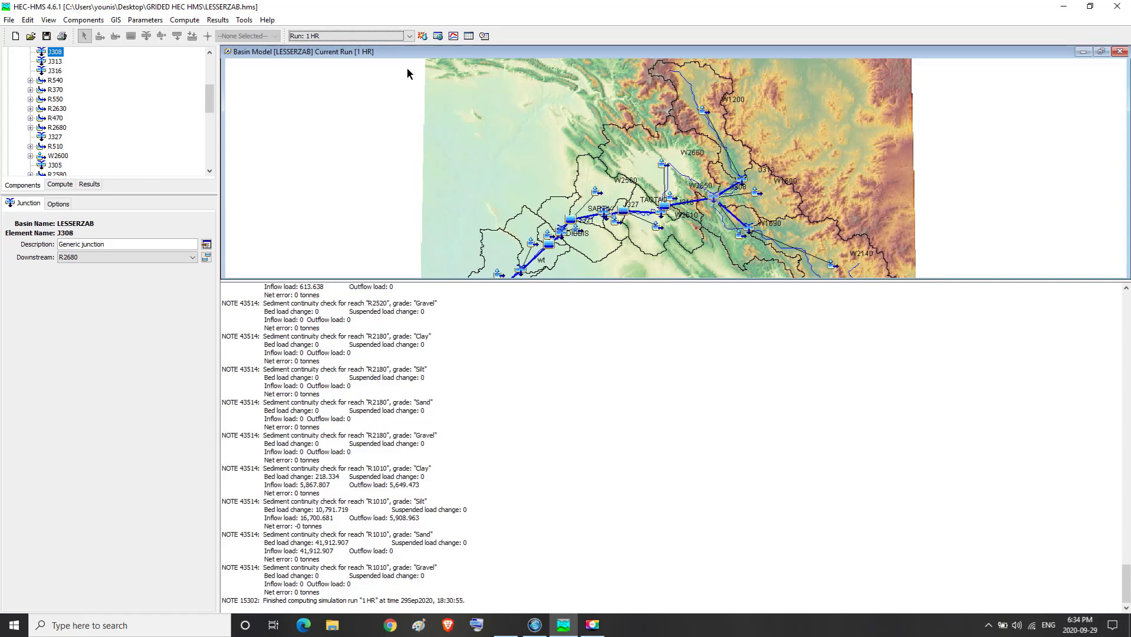
{"action": "left_click", "coordinate": [412, 37]}
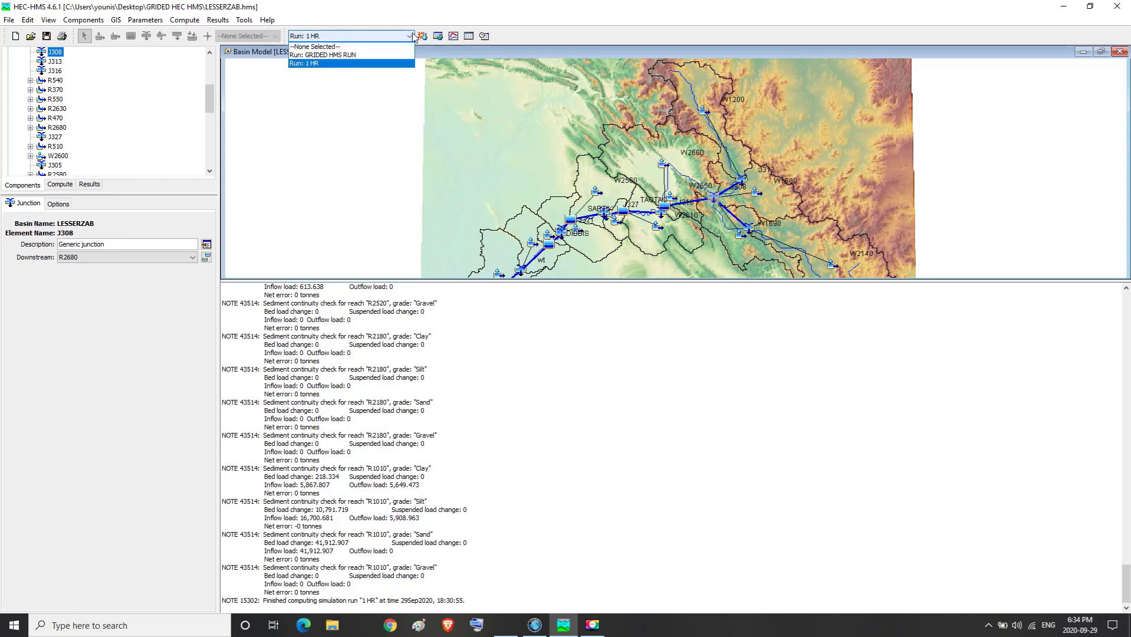
{"action": "left_click", "coordinate": [326, 55]}
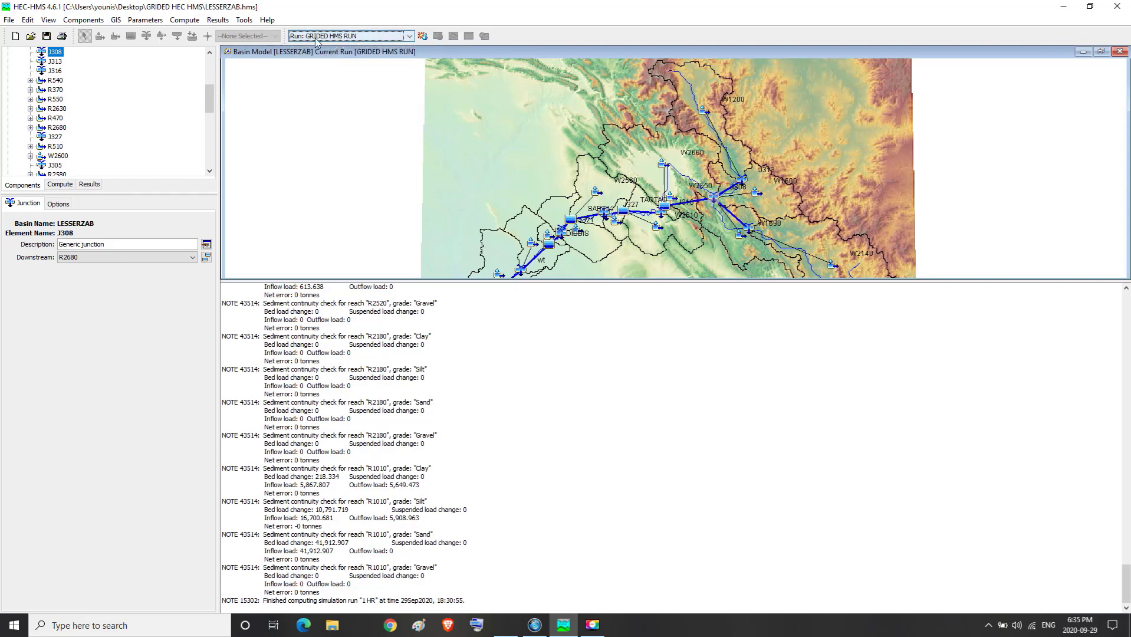
Step: Make junction J308 a computation point and open the Computation Point Manager
{"action": "right_click", "coordinate": [715, 195]}
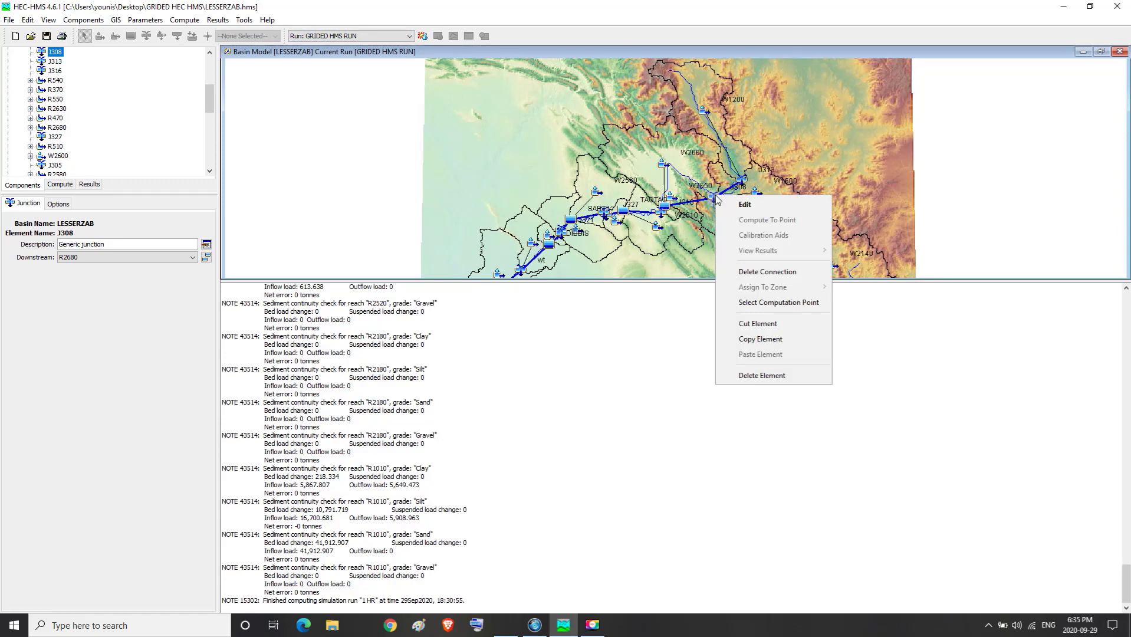
{"action": "left_click", "coordinate": [754, 305]}
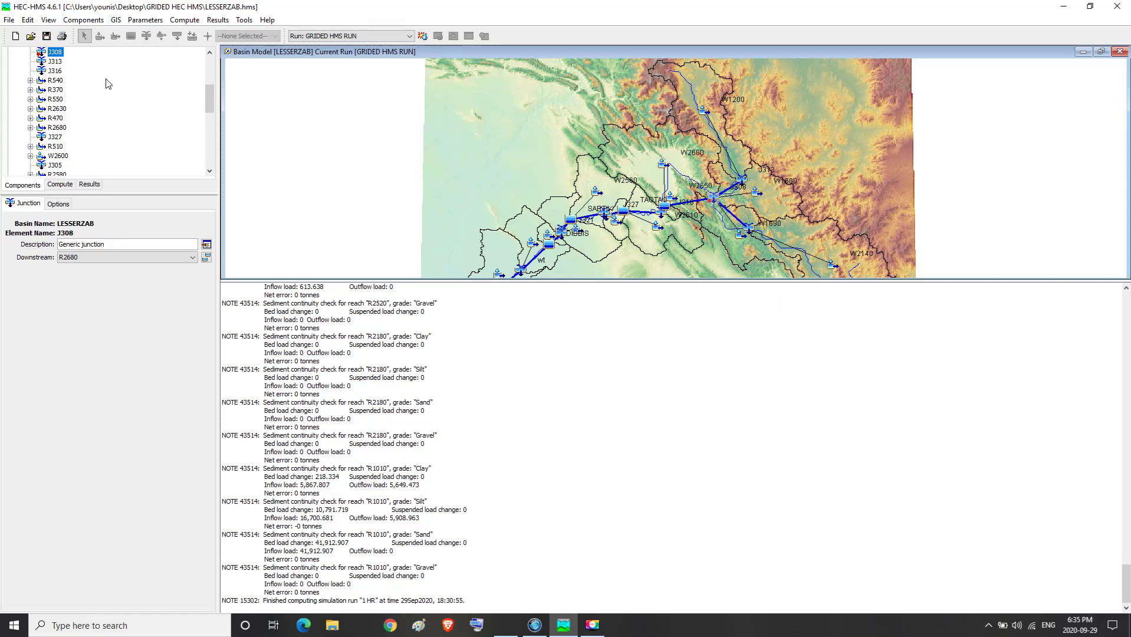
{"action": "left_click", "coordinate": [156, 22]}
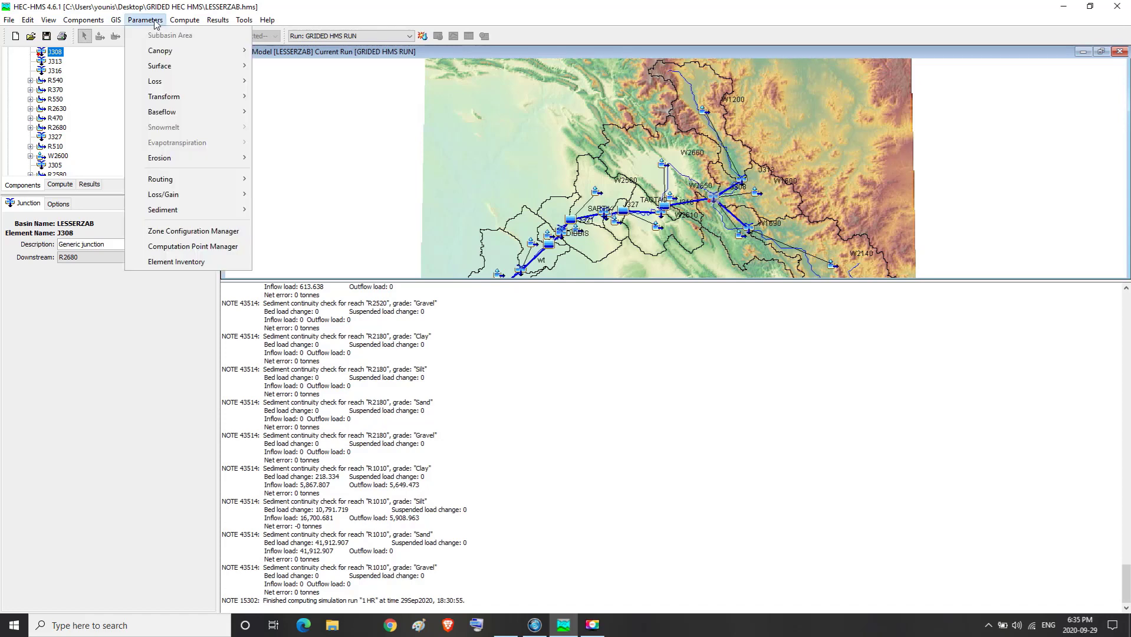
{"action": "left_click", "coordinate": [178, 247]}
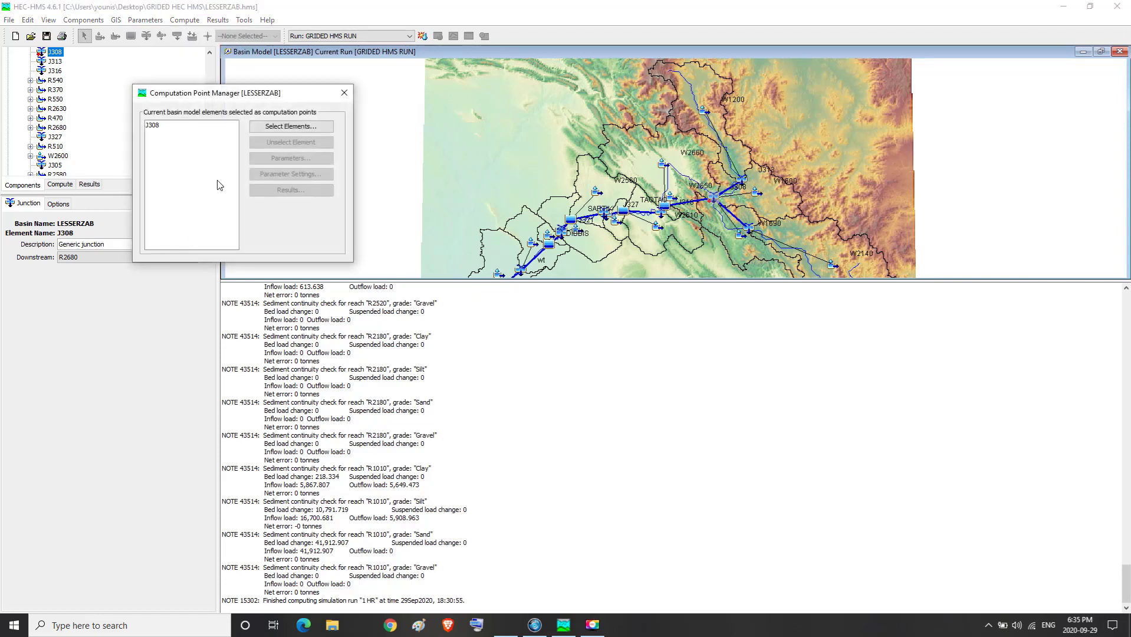
Step: Add all of subbasin W1200's parameters, from canopy initial storage through recession constant, to computation point J308
{"action": "left_click", "coordinate": [155, 126]}
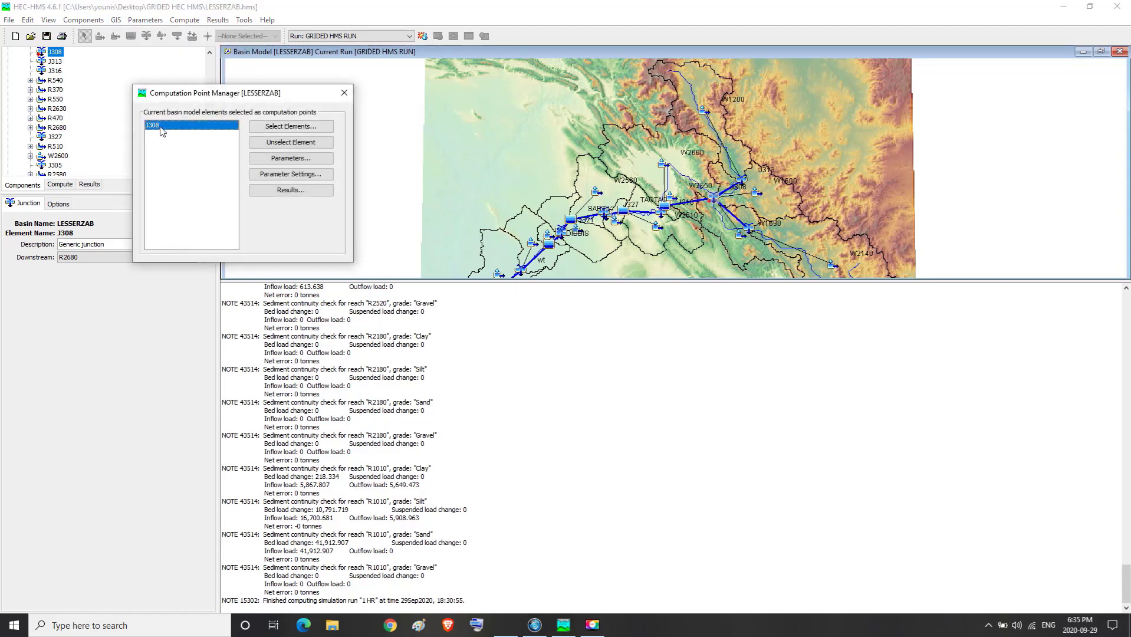
{"action": "left_click", "coordinate": [286, 160]}
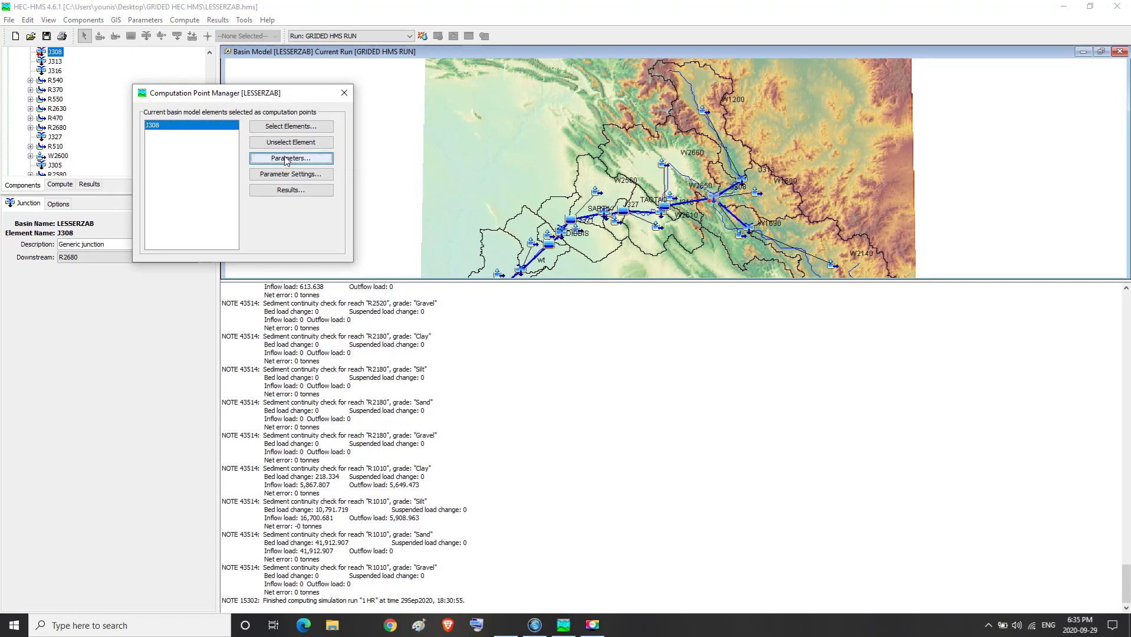
{"action": "left_click", "coordinate": [290, 317]}
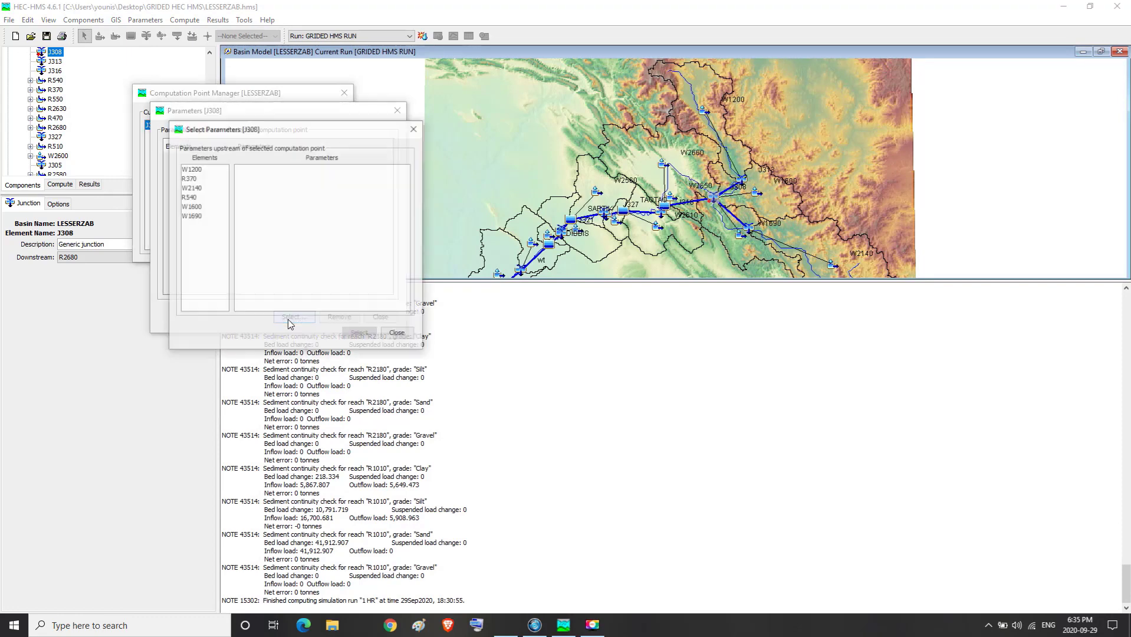
{"action": "left_click", "coordinate": [202, 171]}
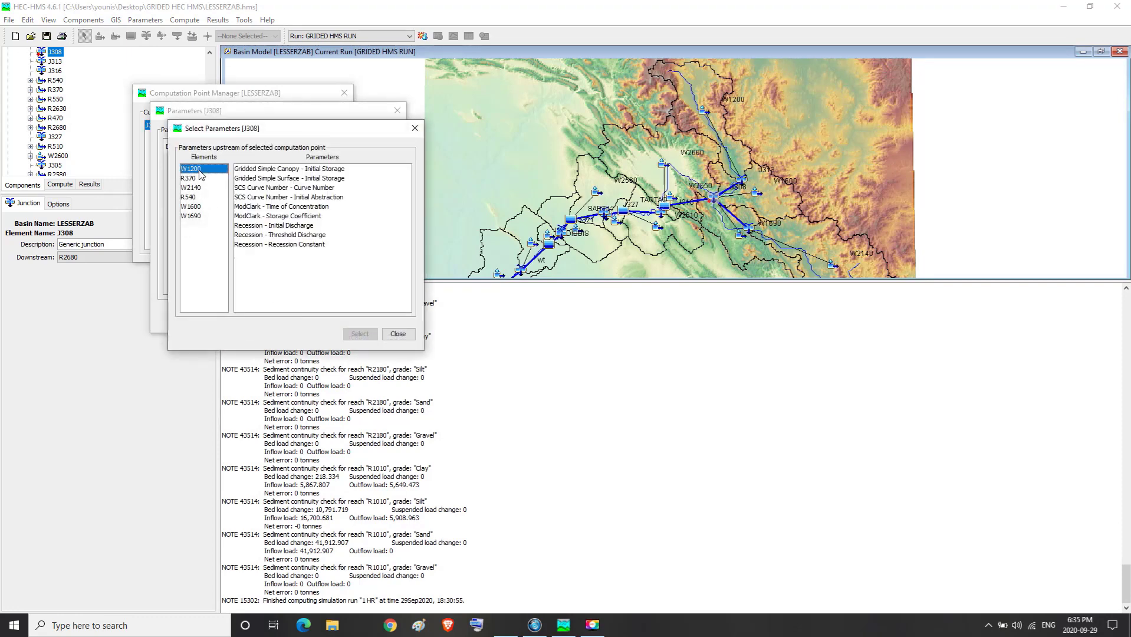
{"action": "left_click", "coordinate": [253, 170]}
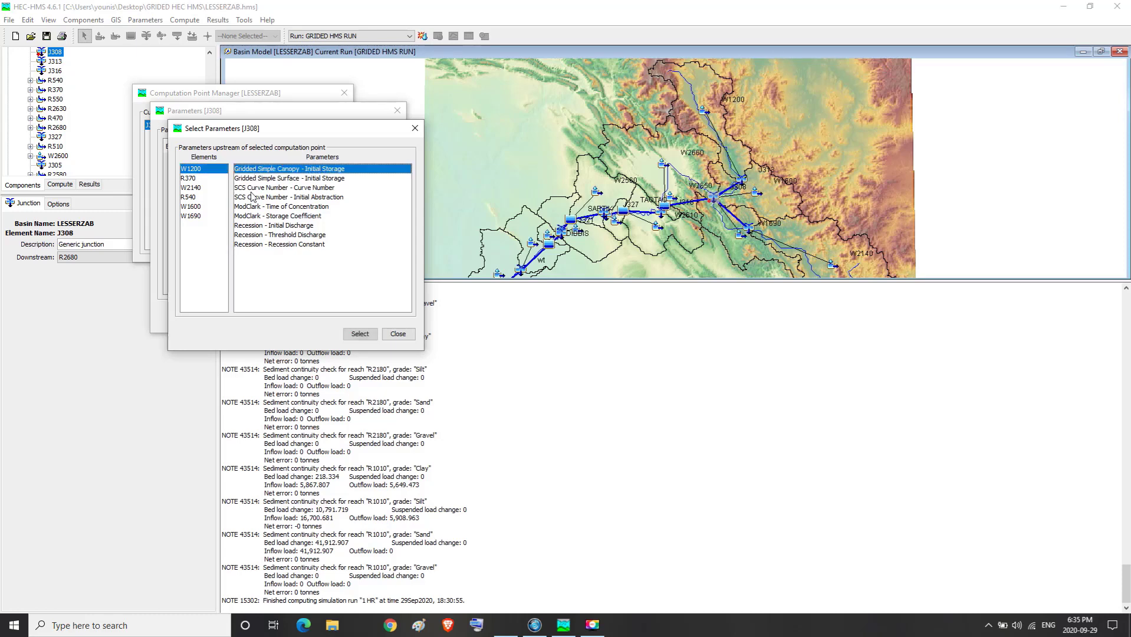
{"action": "left_click", "coordinate": [257, 247], "text": "shift"}
{"action": "left_click", "coordinate": [349, 334]}
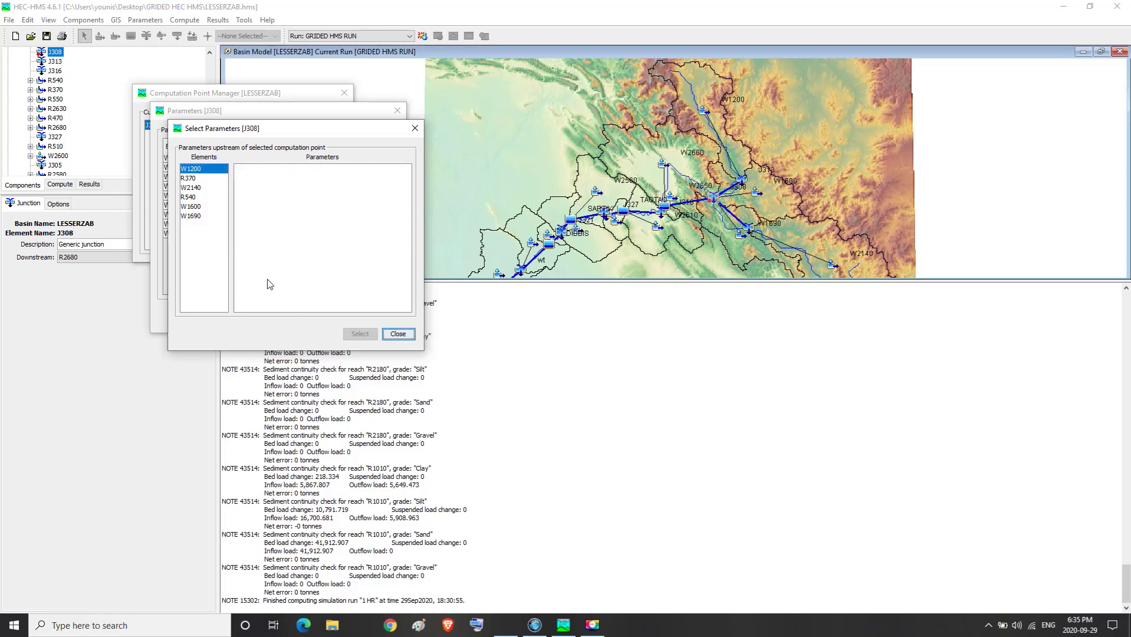
Step: Add reach R370's Muskingum-Cunge Manning's n and percolation rate to computation point J308's parameters
{"action": "left_click", "coordinate": [190, 178]}
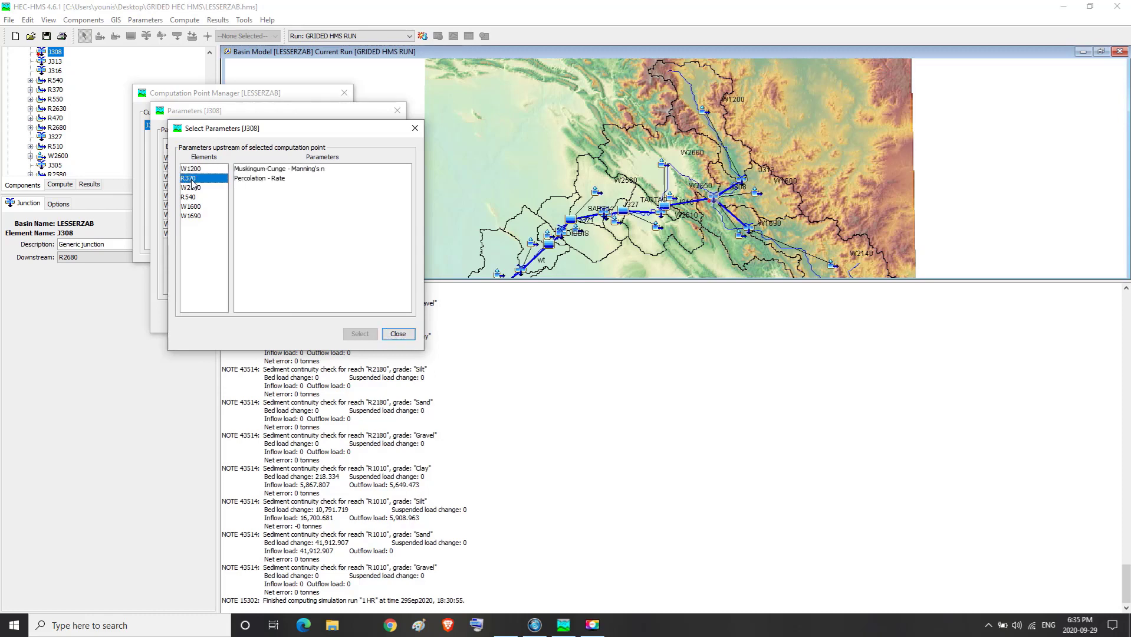
{"action": "left_click", "coordinate": [264, 169]}
{"action": "left_click", "coordinate": [264, 177], "text": "shift"}
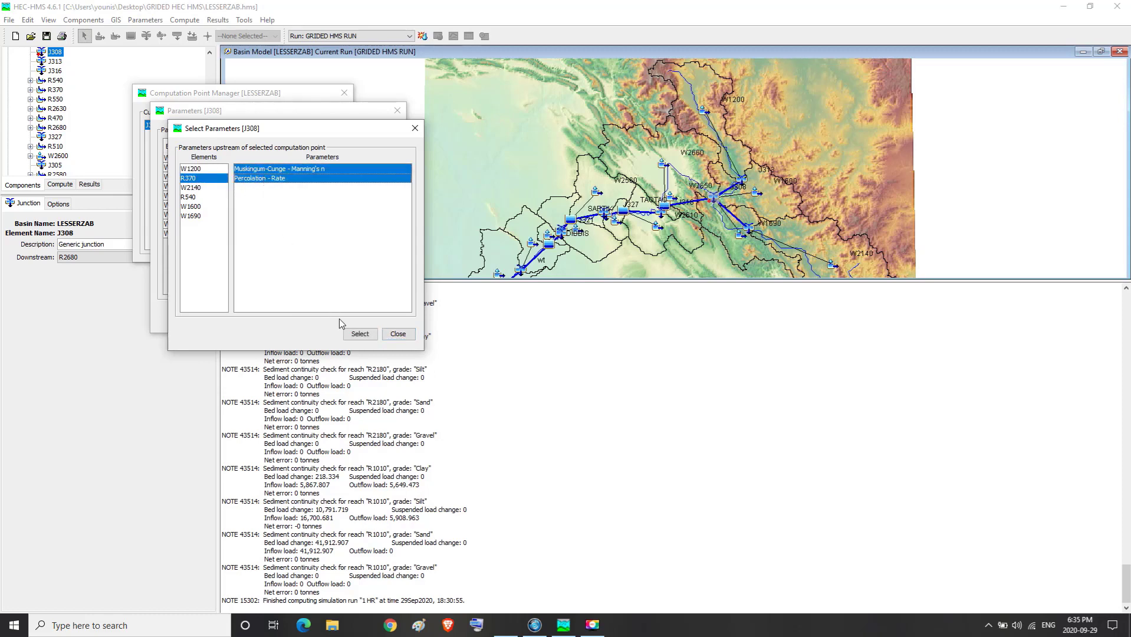
{"action": "left_click", "coordinate": [354, 334]}
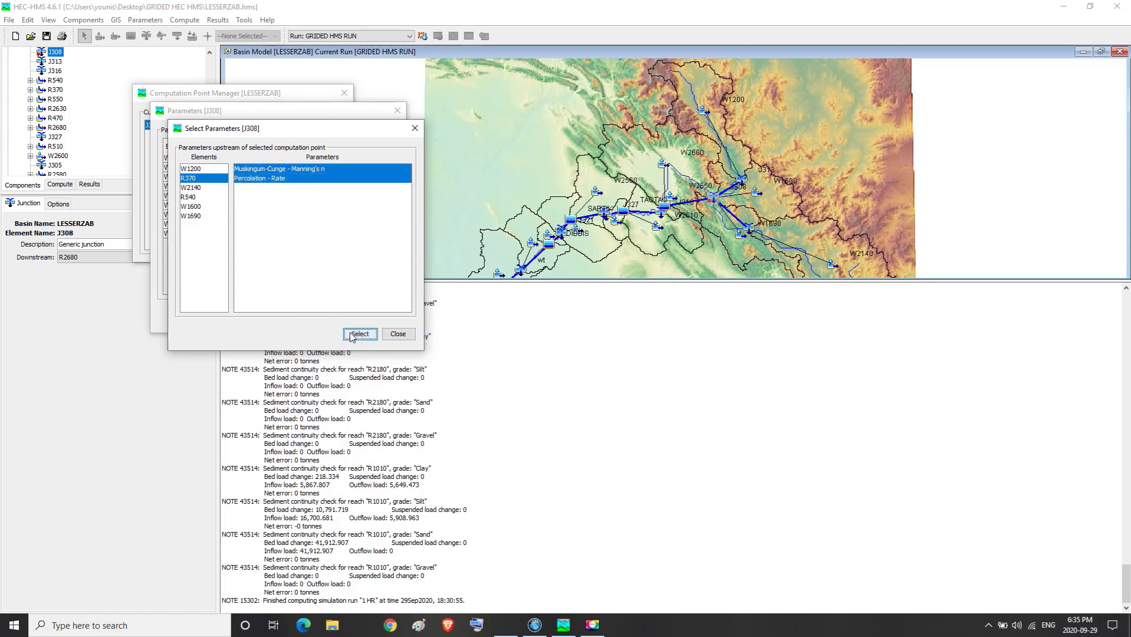
Step: Add all of subbasin W2140's parameters, from canopy initial storage through recession constant, to computation point J308
{"action": "left_click", "coordinate": [194, 188]}
{"action": "left_click", "coordinate": [255, 170]}
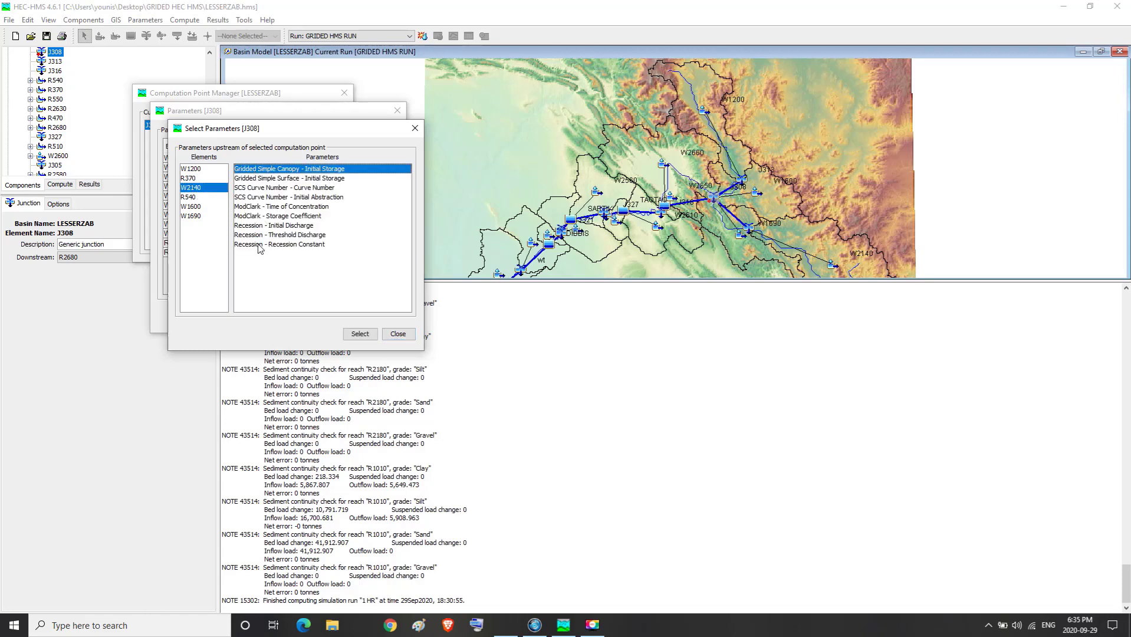
{"action": "left_click", "coordinate": [259, 245], "text": "shift"}
{"action": "left_click", "coordinate": [359, 334]}
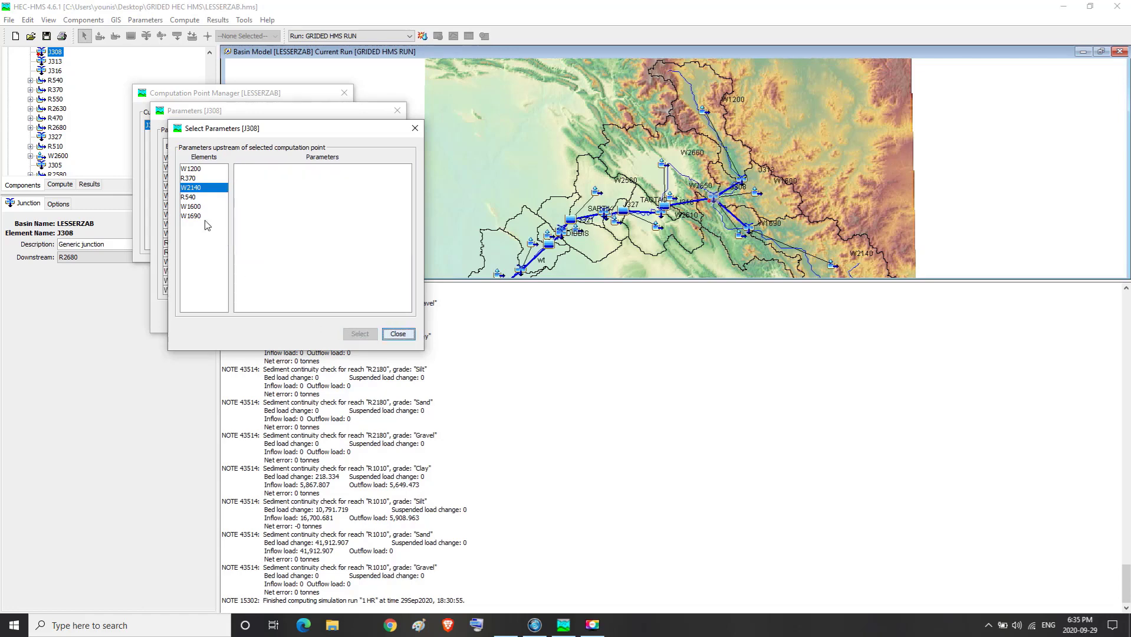
Step: Add reach R540's Muskingum-Cunge Manning's n and percolation rate to computation point J308's parameters
{"action": "left_click", "coordinate": [190, 197]}
{"action": "left_click", "coordinate": [263, 169]}
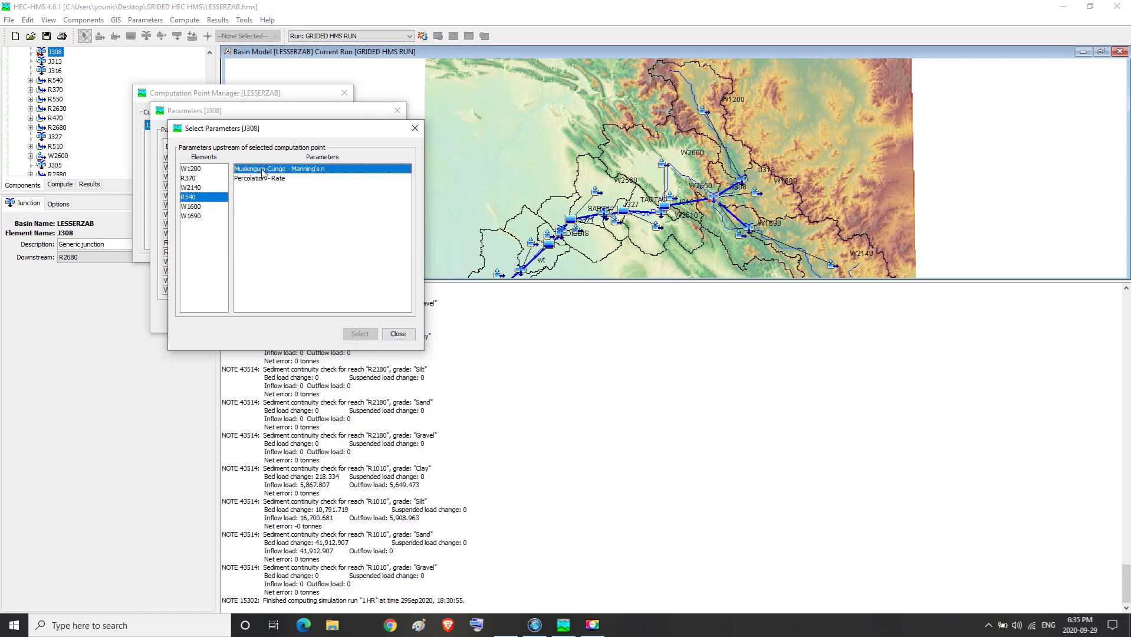
{"action": "left_click", "coordinate": [263, 179], "text": "shift"}
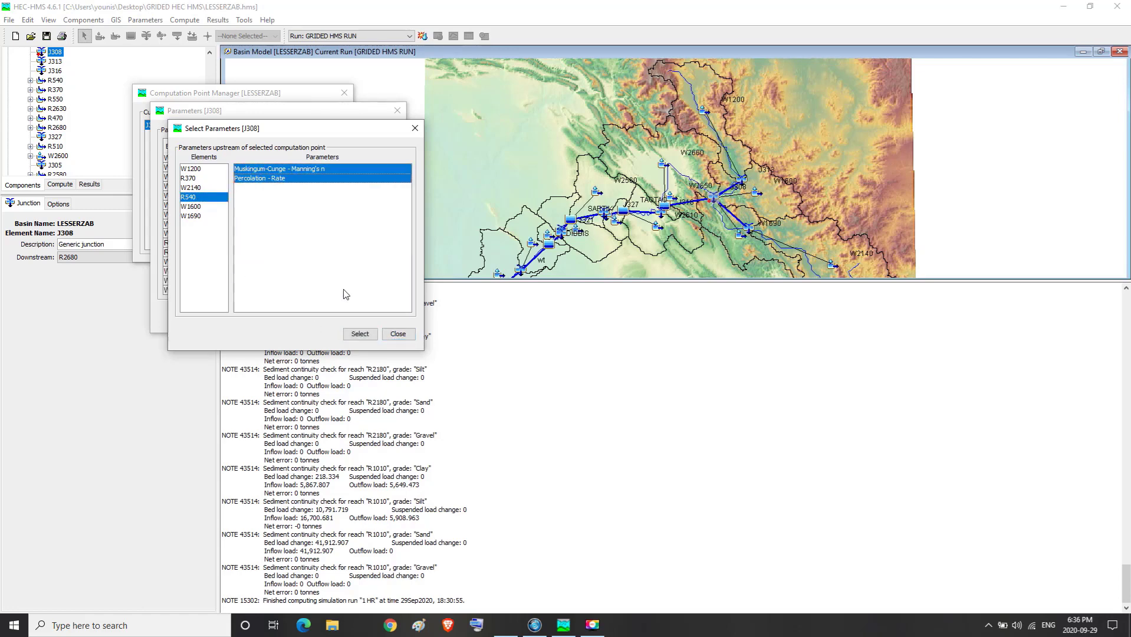
{"action": "left_click", "coordinate": [361, 334]}
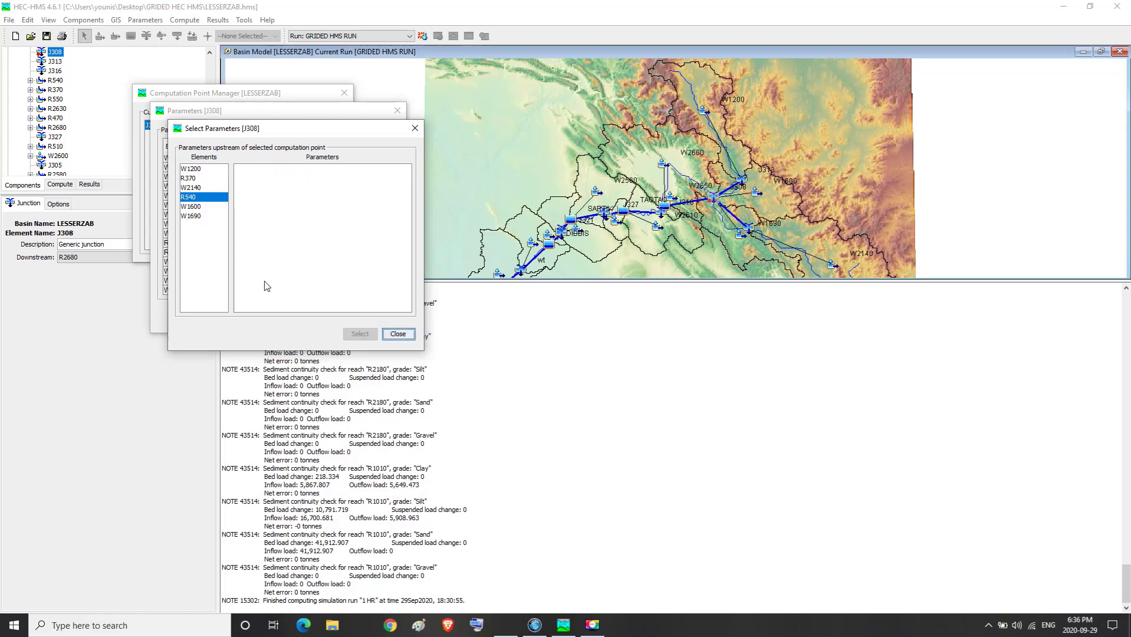
Step: Add all of subbasin W1600's parameters, from canopy initial storage through recession constant, to computation point J308
{"action": "left_click", "coordinate": [197, 207]}
{"action": "left_click", "coordinate": [264, 170]}
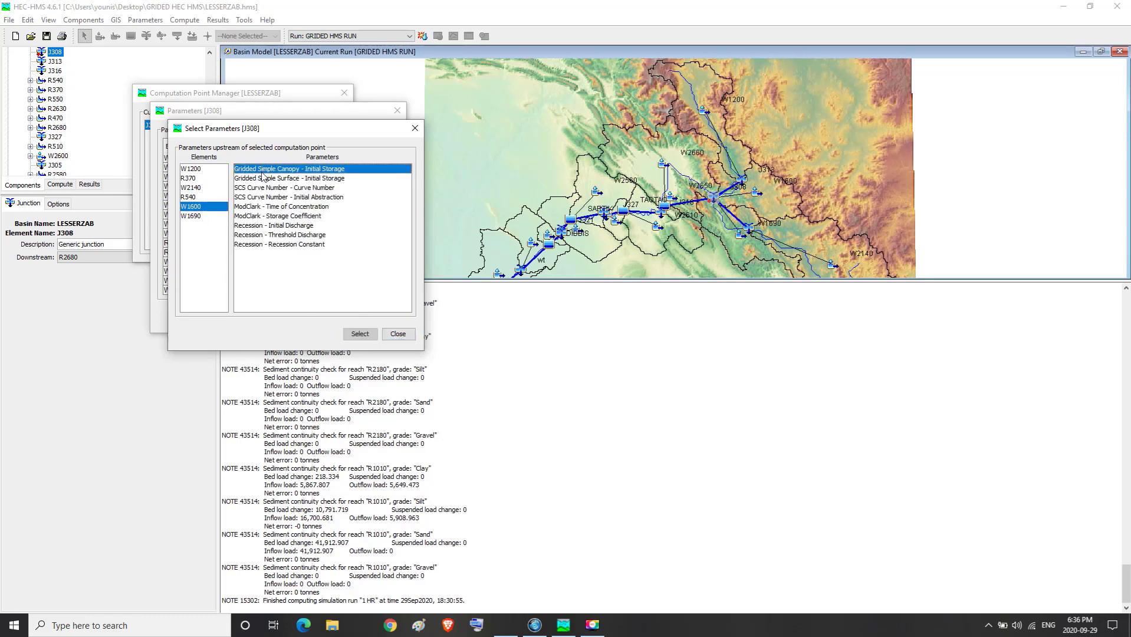
{"action": "left_click", "coordinate": [260, 245], "text": "shift"}
{"action": "left_click", "coordinate": [350, 334]}
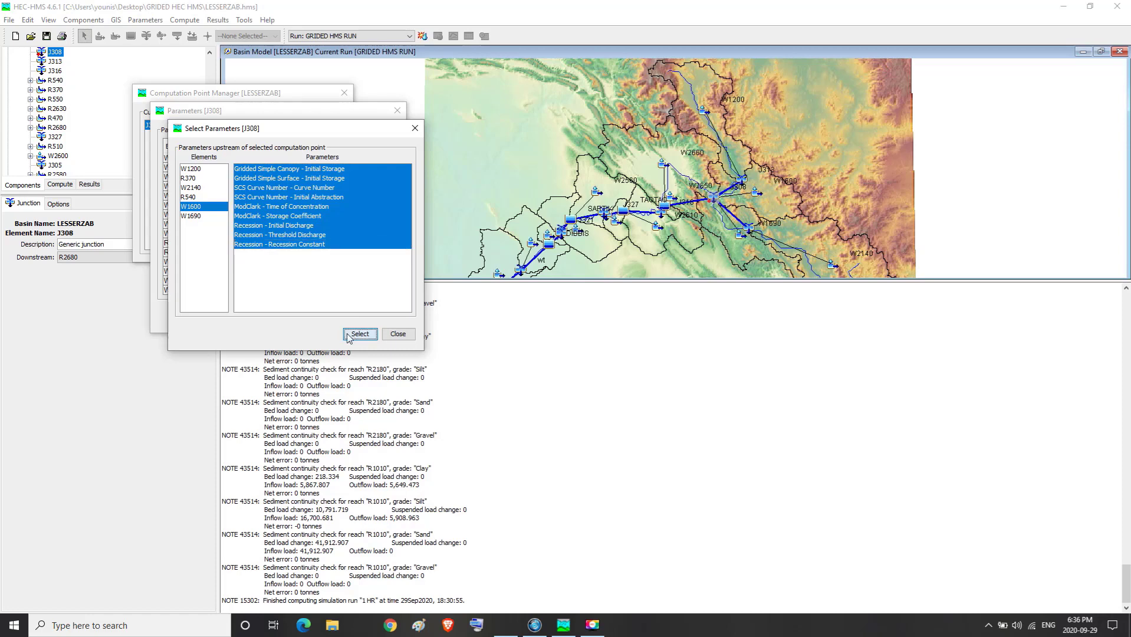
Step: Add all of subbasin W1690's parameters, from canopy initial storage through recession constant, to computation point J308 and finish the parameter selection
{"action": "left_click", "coordinate": [192, 216]}
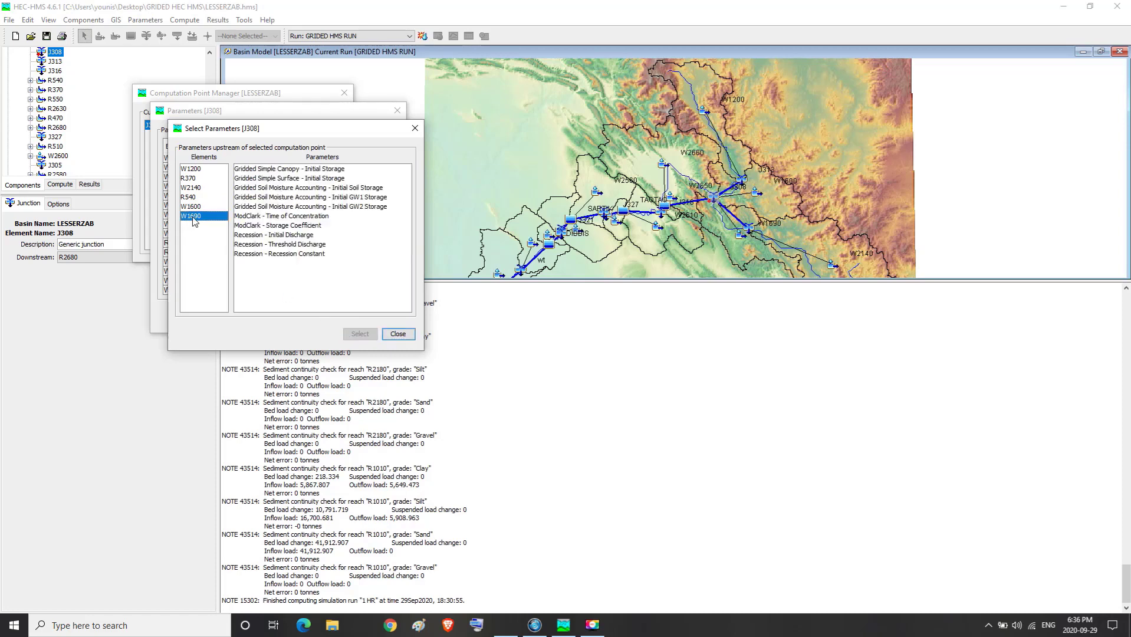
{"action": "left_click", "coordinate": [248, 170]}
{"action": "left_click", "coordinate": [265, 254], "text": "shift"}
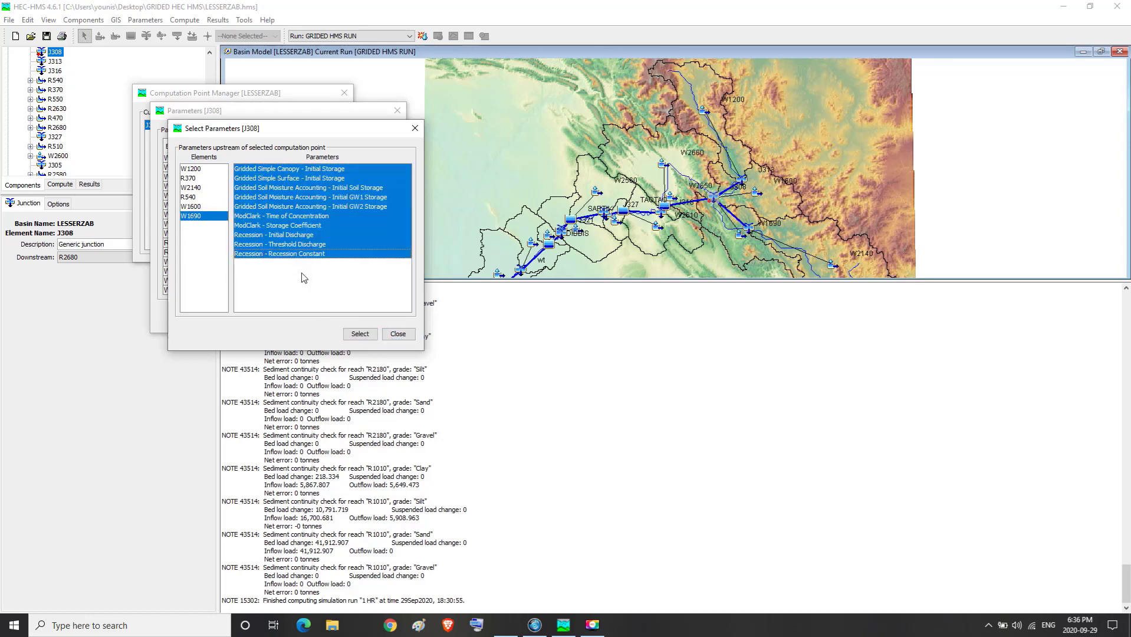
{"action": "left_click", "coordinate": [351, 335]}
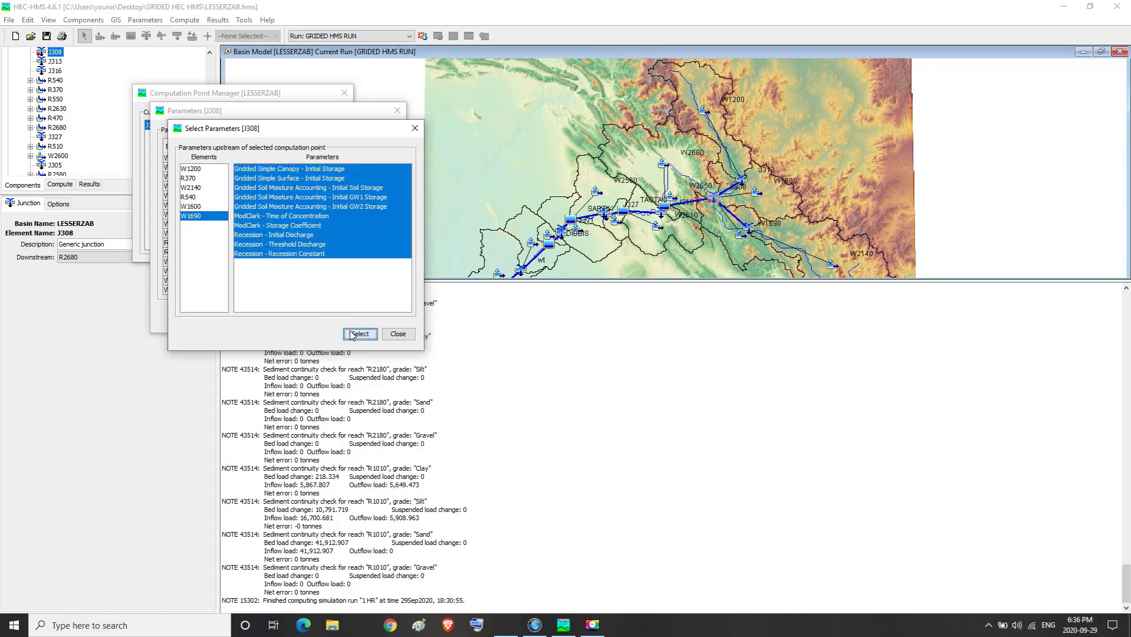
{"action": "left_click", "coordinate": [397, 334]}
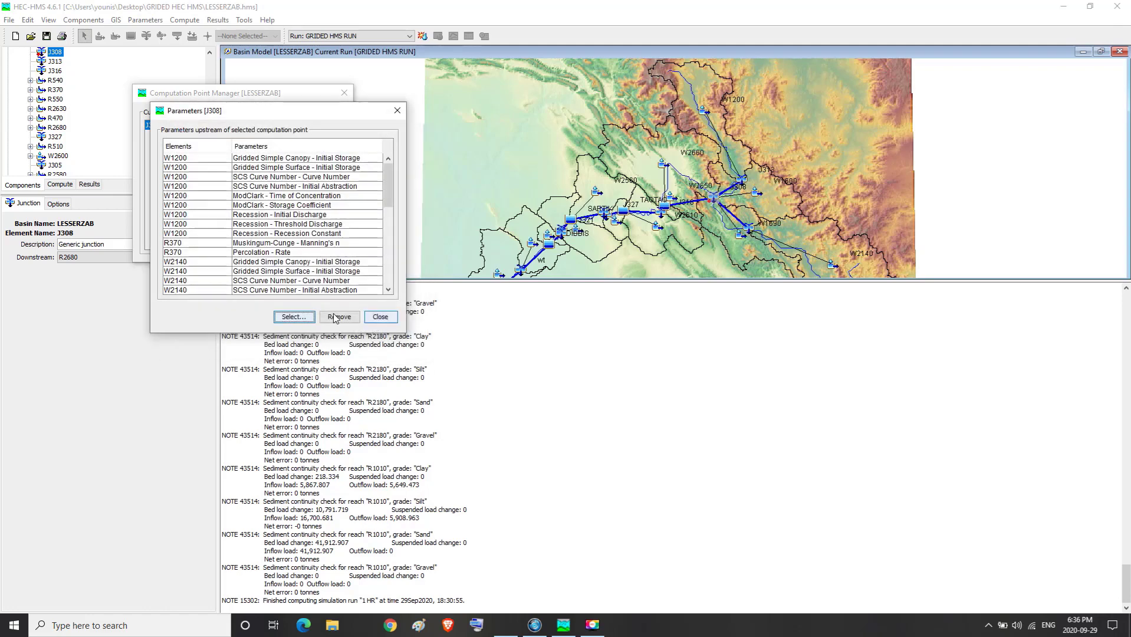
{"action": "left_click", "coordinate": [381, 318]}
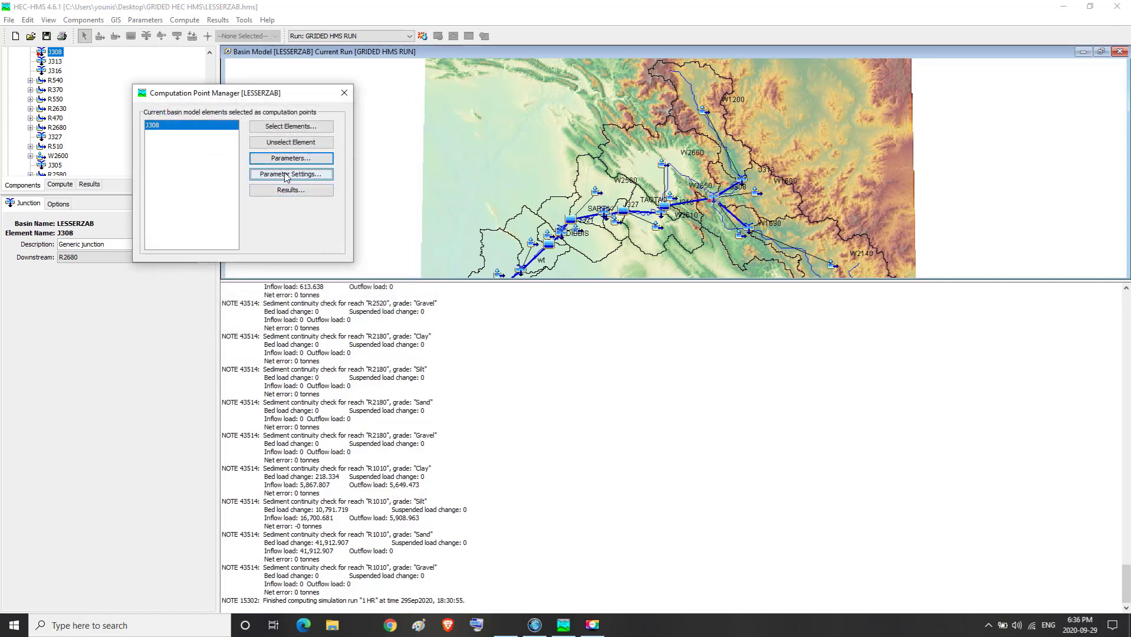
Step: Review the minimum and maximum settings of computation point J308's parameters and apply them
{"action": "left_click", "coordinate": [285, 175]}
{"action": "left_click_drag", "start_coordinate": [542, 176], "coordinate": [549, 268]}
{"action": "left_click", "coordinate": [494, 317]}
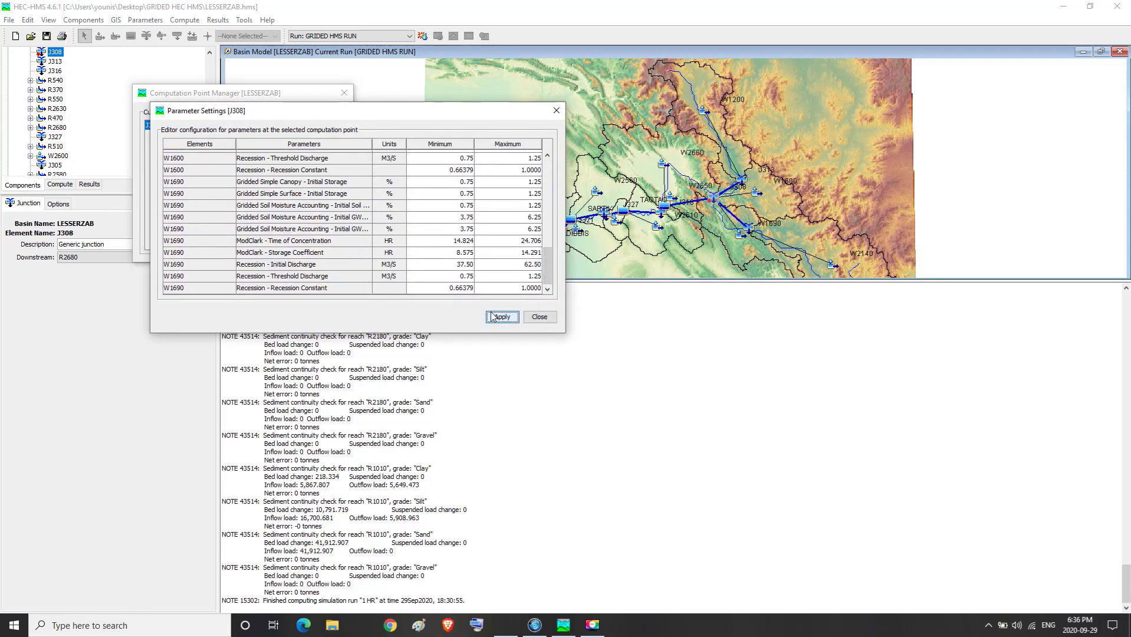
{"action": "left_click", "coordinate": [557, 111]}
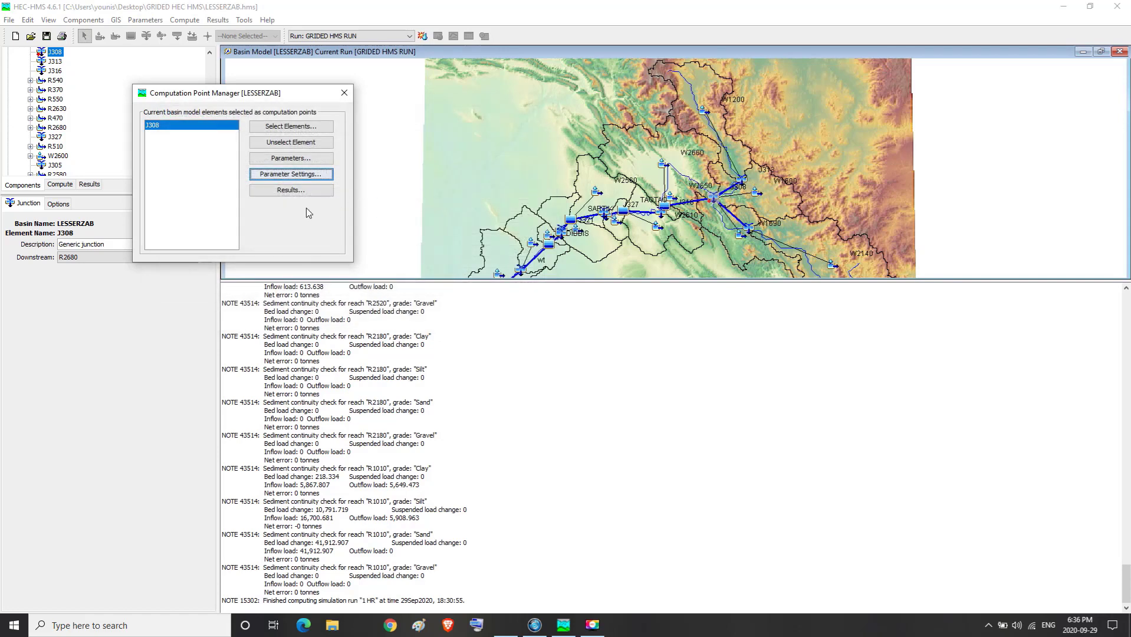
Step: Add junction J308's Outflow and Observed Flow time-series to Graph 1 of the computation point's results and close the Computation Point Manager
{"action": "left_click", "coordinate": [290, 190]}
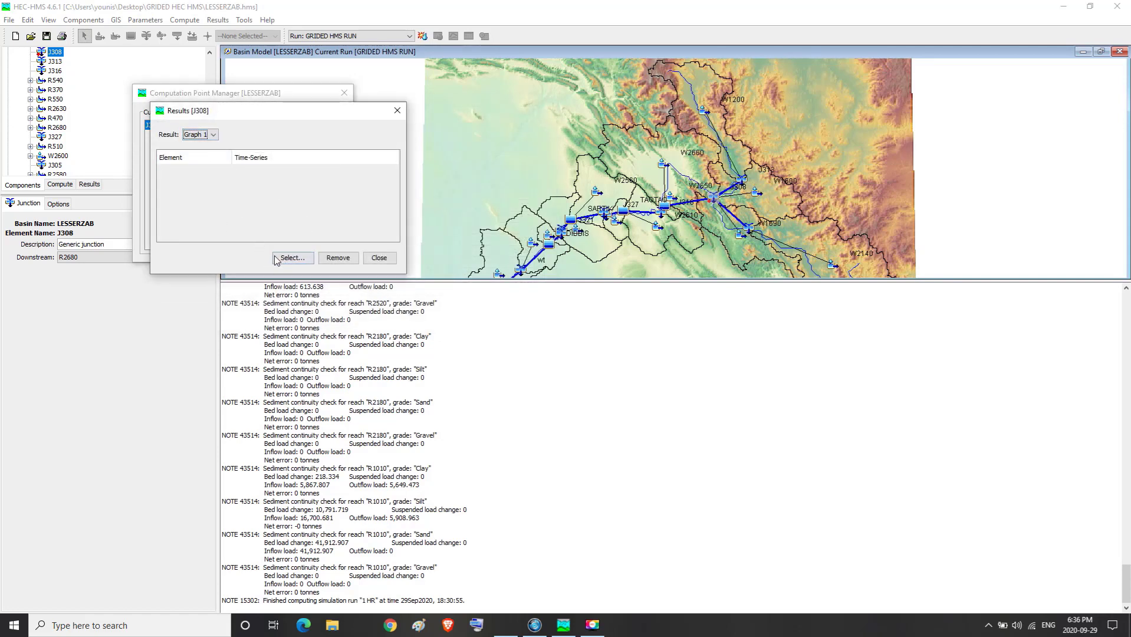
{"action": "left_click", "coordinate": [275, 259]}
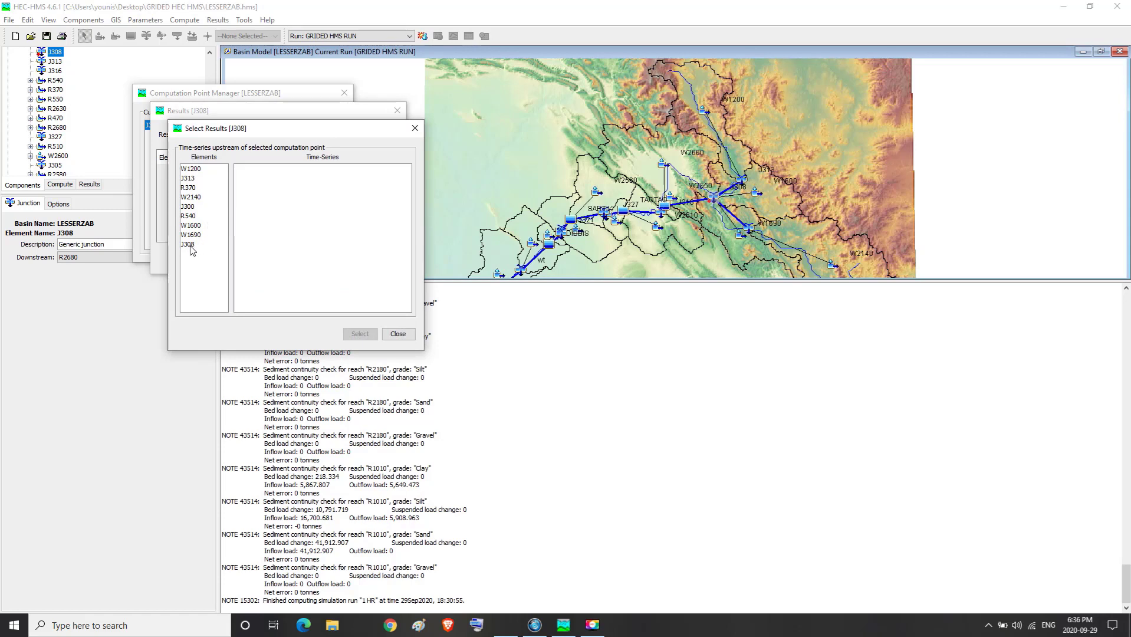
{"action": "left_click", "coordinate": [190, 244]}
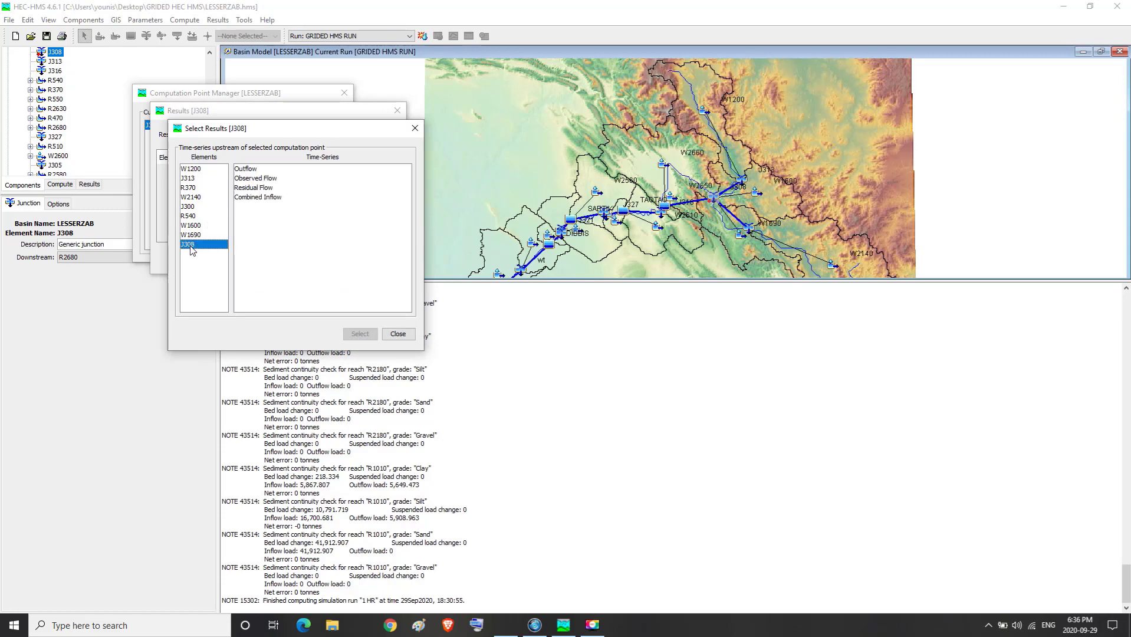
{"action": "left_click", "coordinate": [251, 170]}
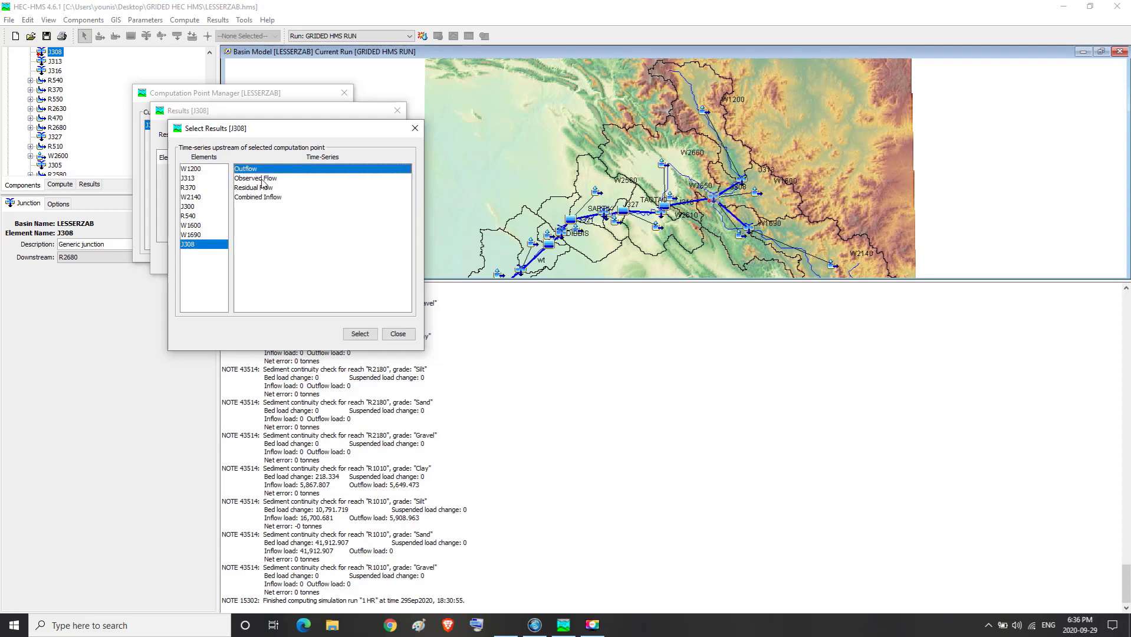
{"action": "left_click", "coordinate": [262, 178], "text": "ctrl"}
{"action": "left_click", "coordinate": [361, 334]}
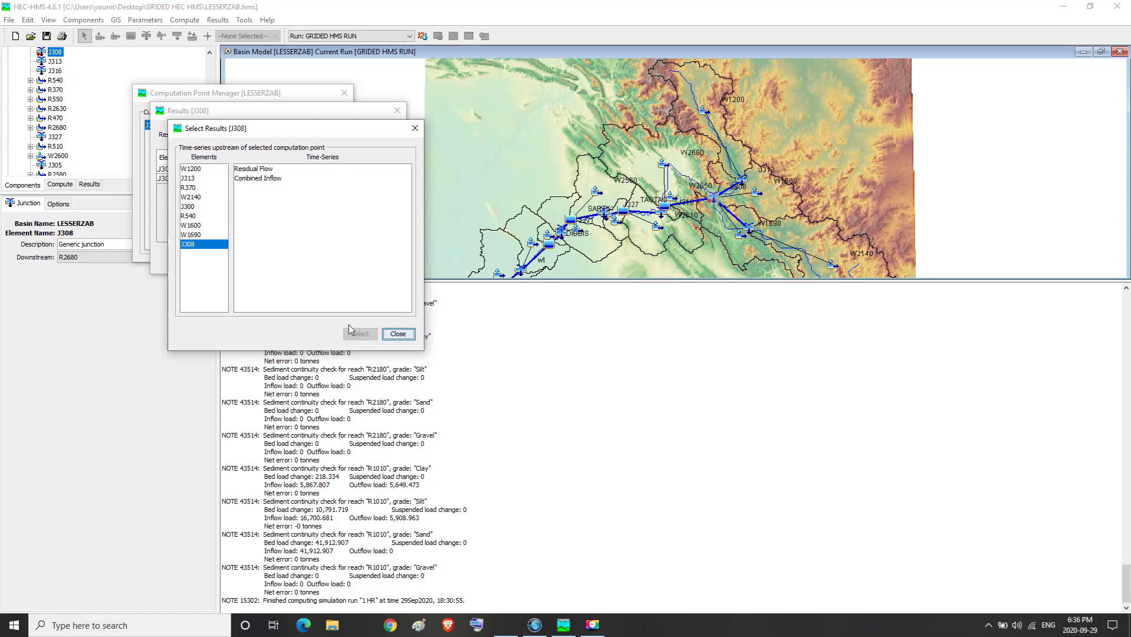
{"action": "left_click", "coordinate": [394, 334]}
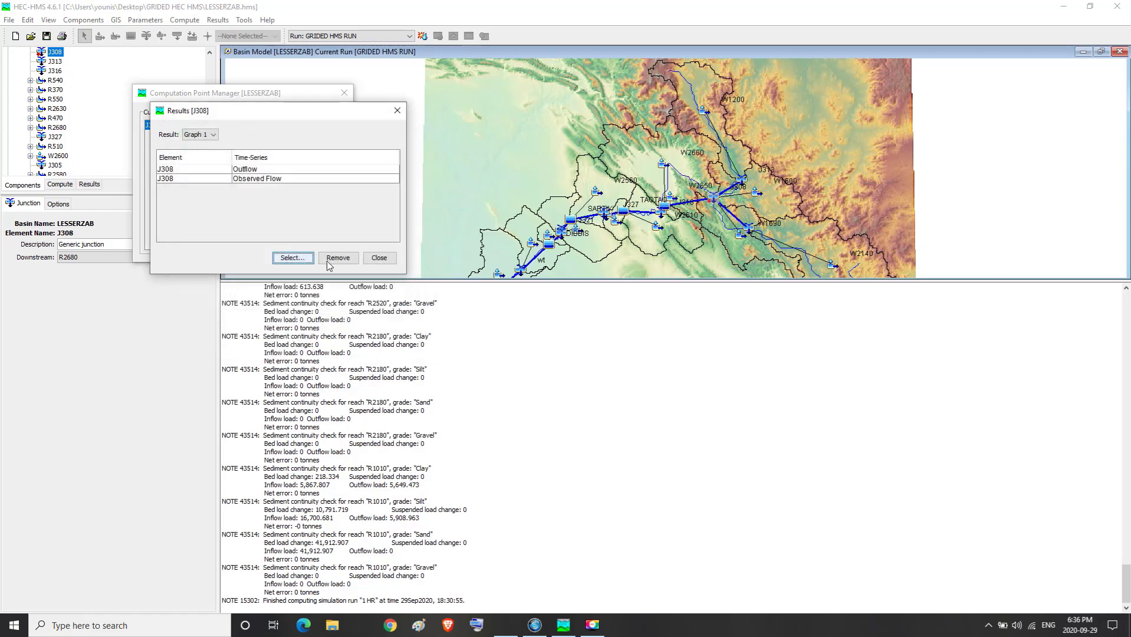
{"action": "left_click", "coordinate": [379, 259]}
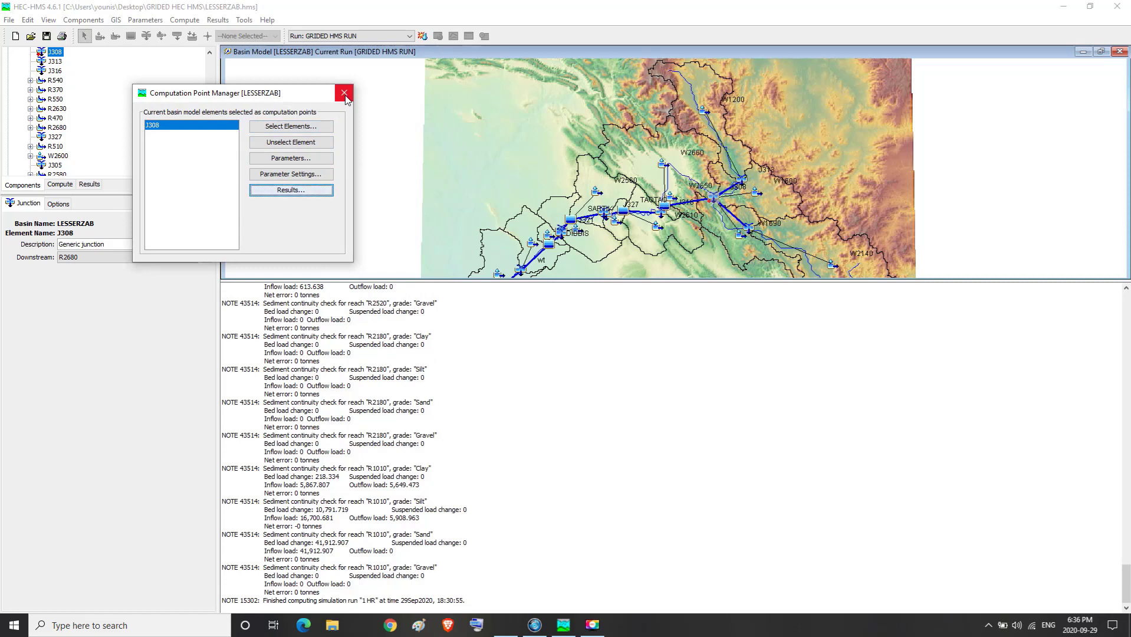
{"action": "left_click", "coordinate": [345, 97]}
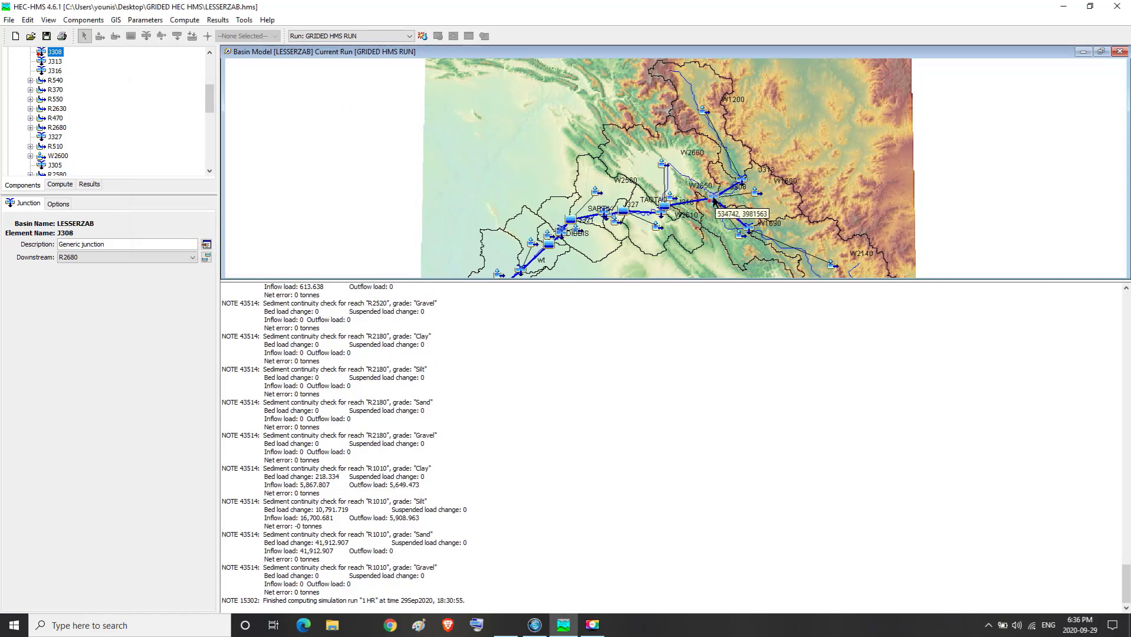
{"action": "right_click", "coordinate": [714, 201]}
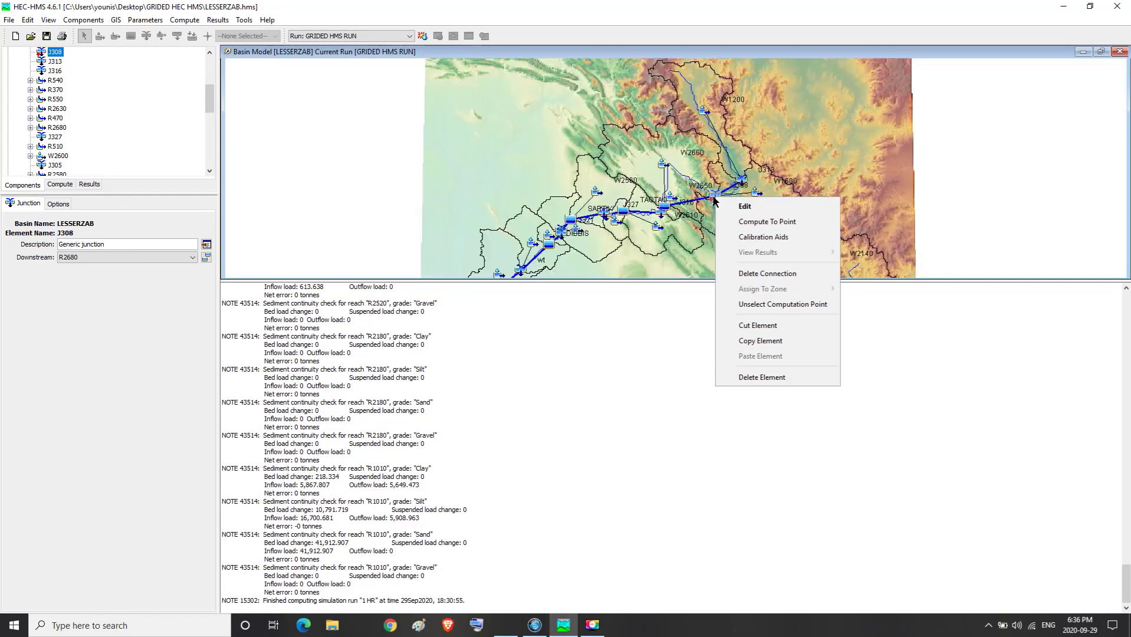
{"action": "left_click", "coordinate": [744, 239]}
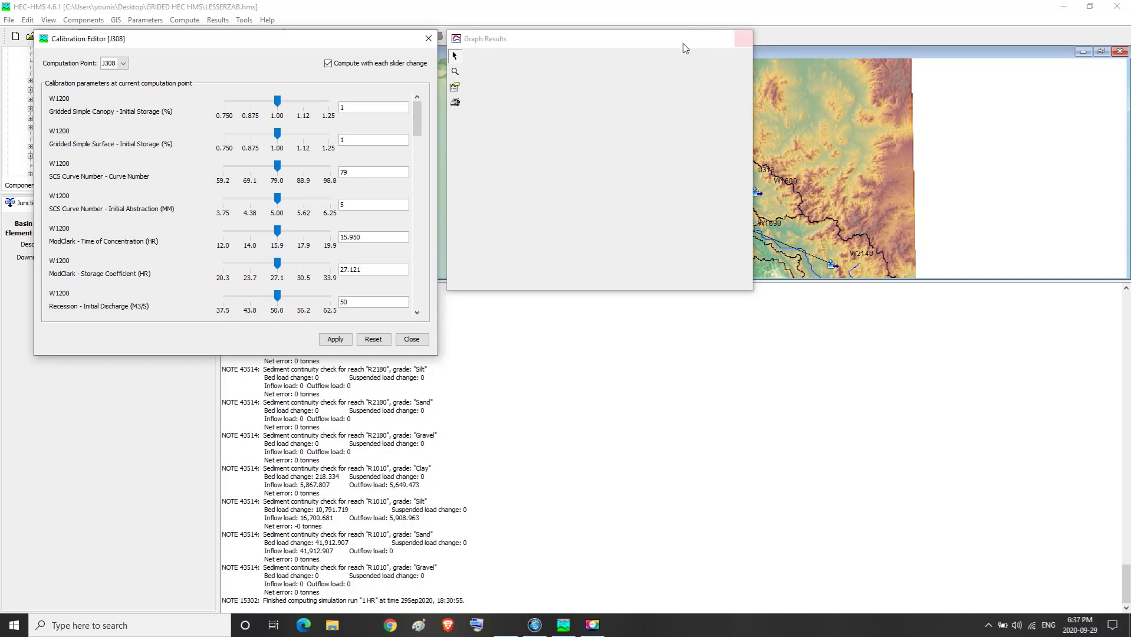
{"action": "left_click", "coordinate": [429, 39]}
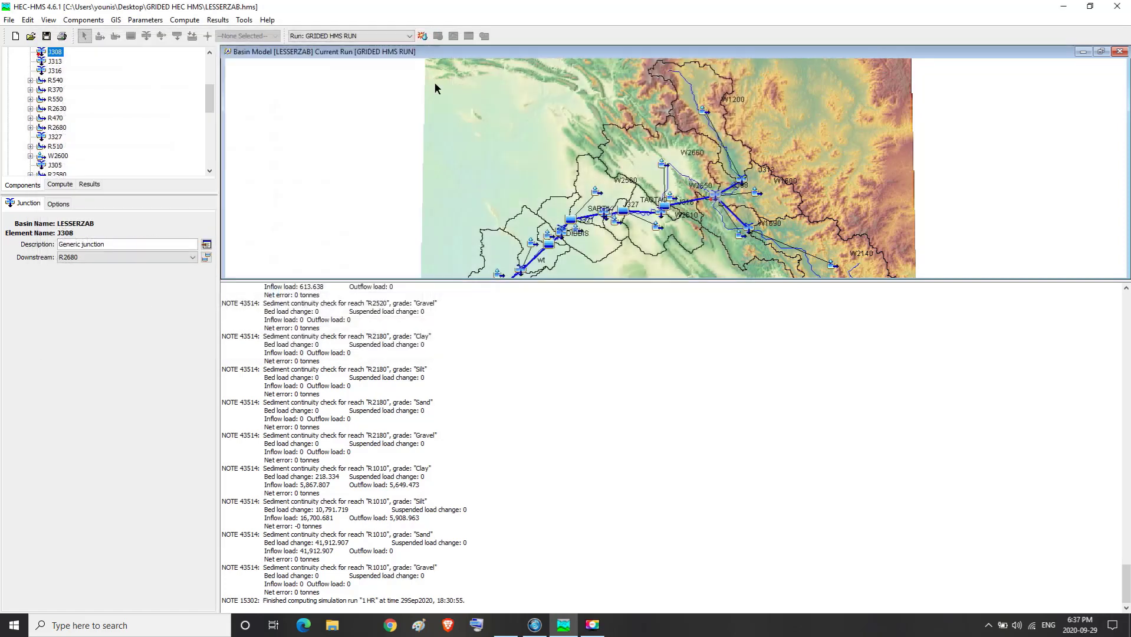
Step: Switch the current simulation run to 1 HR and open the calibration aids for junction J308
{"action": "left_click", "coordinate": [408, 36]}
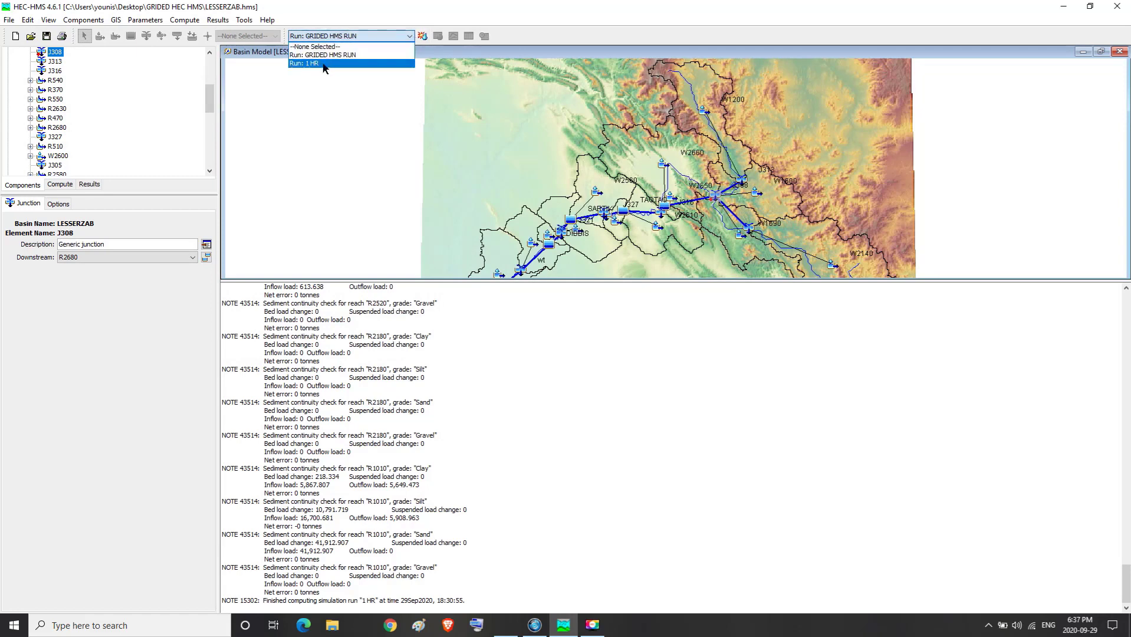
{"action": "left_click", "coordinate": [341, 63]}
{"action": "right_click", "coordinate": [710, 200]}
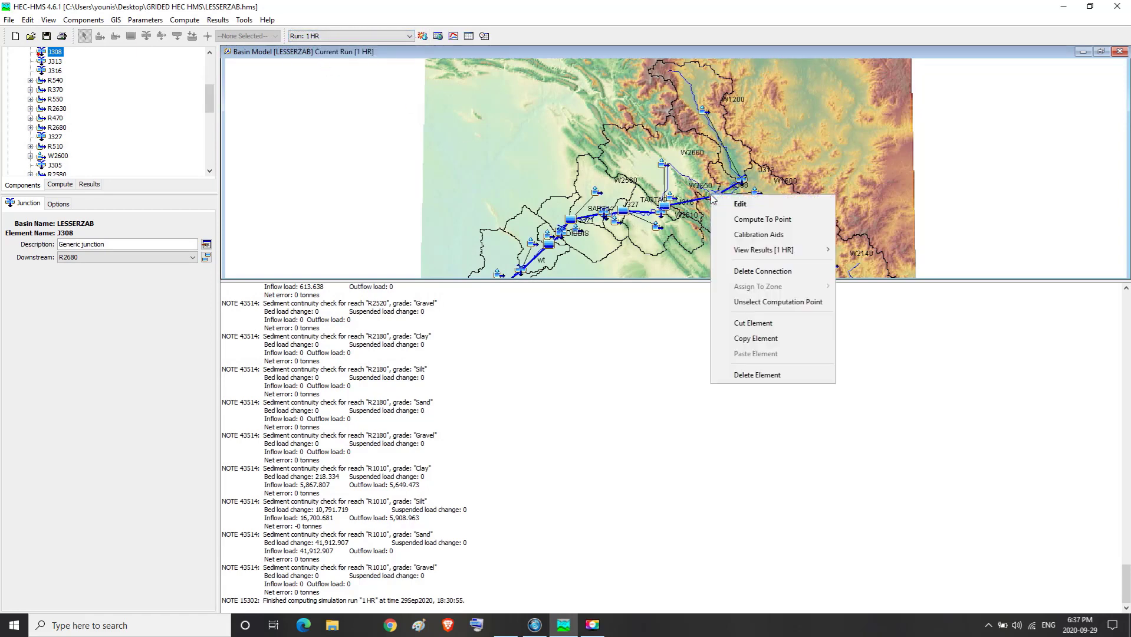
{"action": "left_click", "coordinate": [746, 234]}
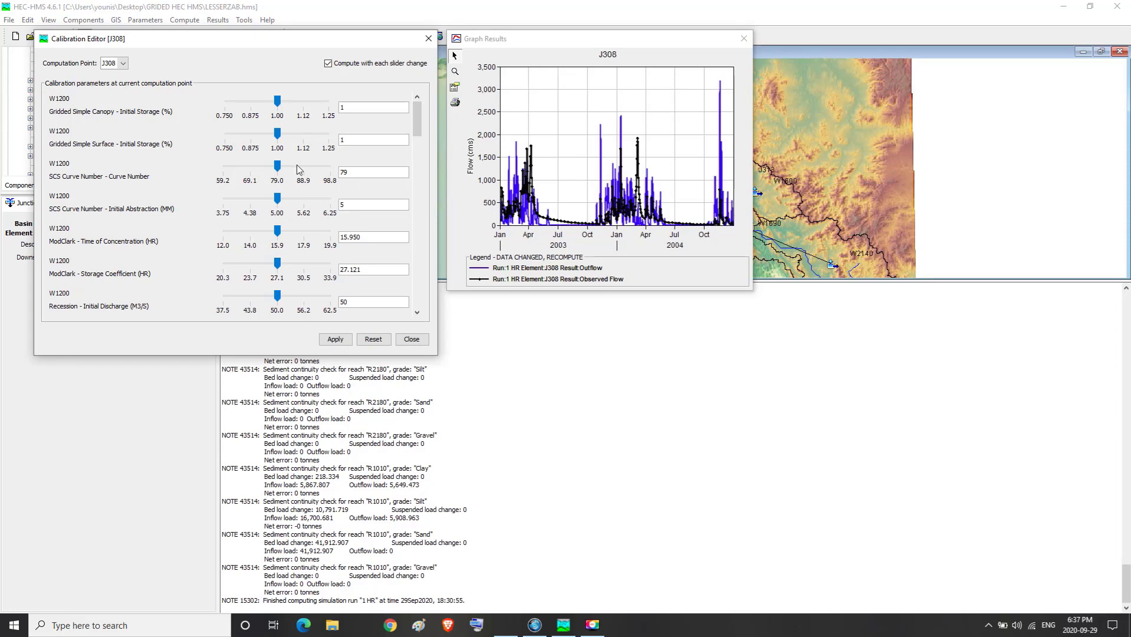
Step: Place the J308 results graph below the Calibration Editor and widen it across nearly the whole screen
{"action": "left_click_drag", "start_coordinate": [540, 37], "coordinate": [919, 364]}
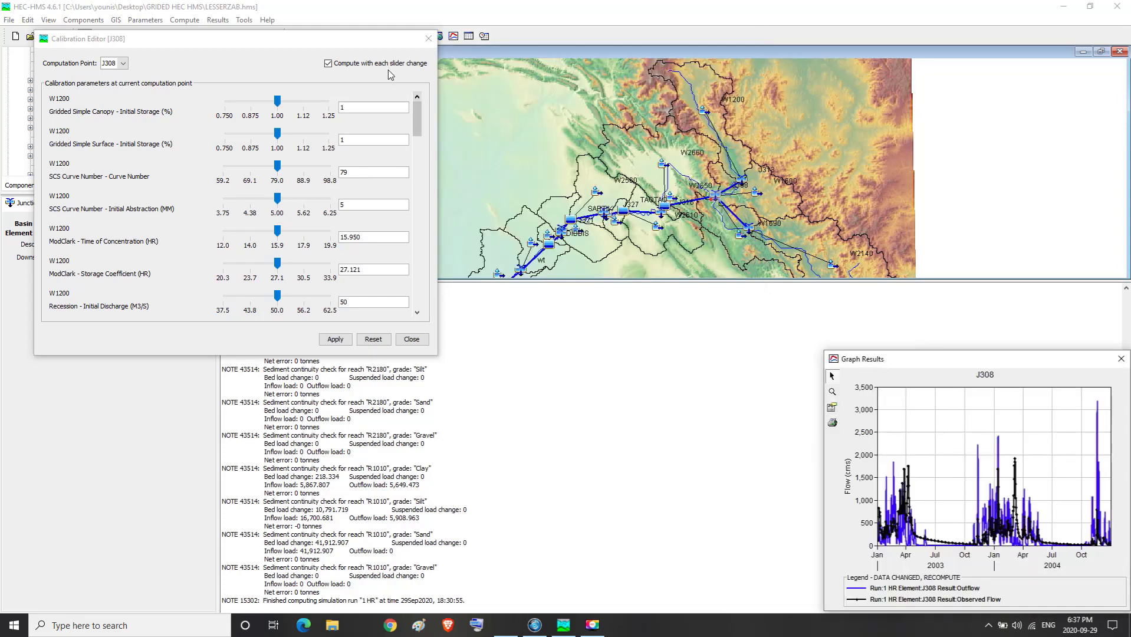
{"action": "left_click", "coordinate": [370, 49]}
{"action": "left_click_drag", "start_coordinate": [369, 45], "coordinate": [380, 79]}
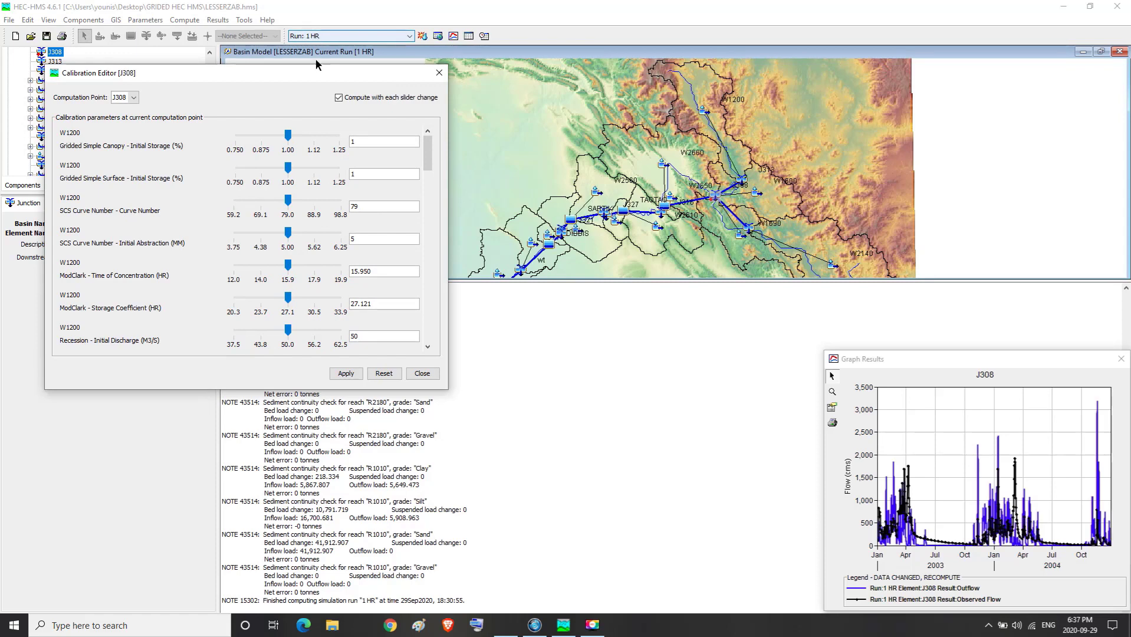
{"action": "left_click_drag", "start_coordinate": [300, 74], "coordinate": [293, 27]}
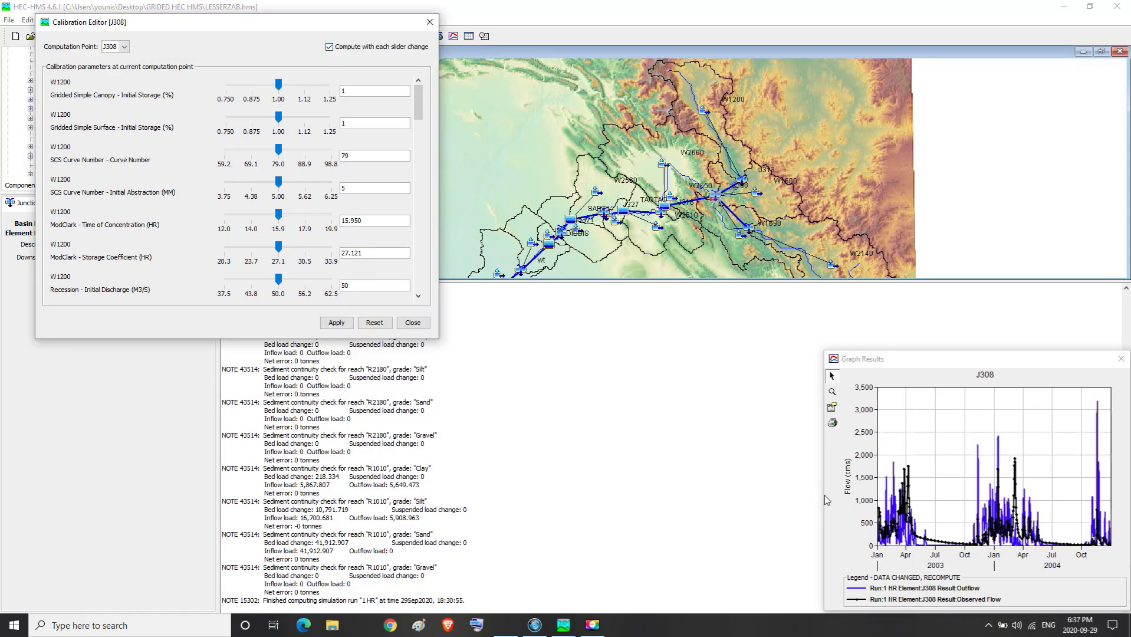
{"action": "left_click_drag", "start_coordinate": [826, 499], "coordinate": [33, 567]}
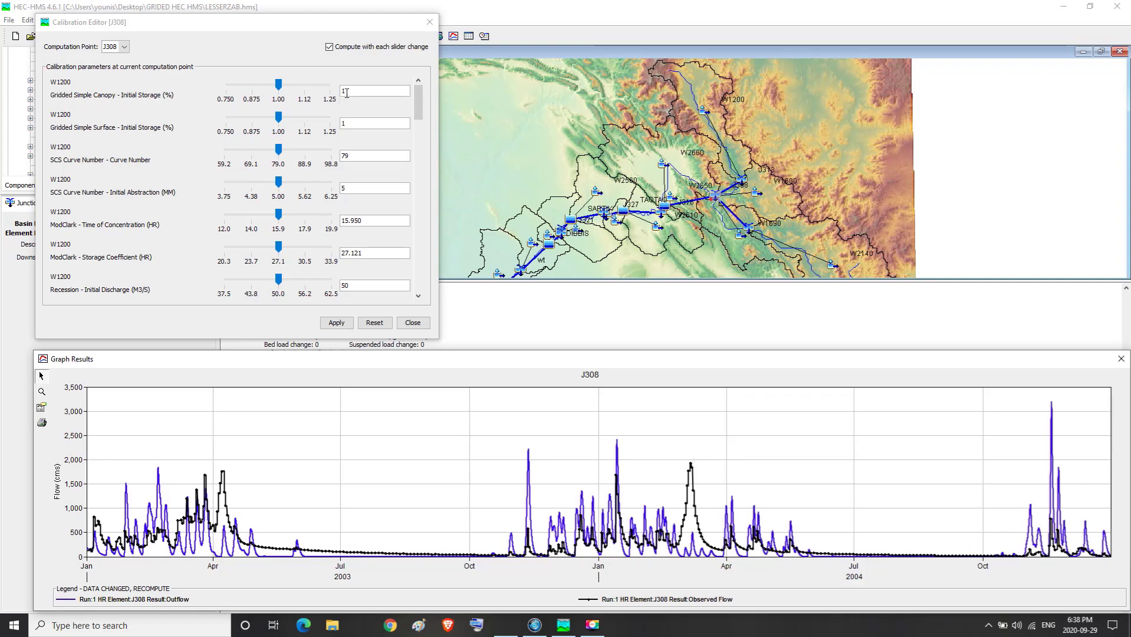
Step: Set subbasin W1200's gridded simple canopy initial storage to 1.12 % and its SCS Curve Number initial abstraction to 1 mm
{"action": "left_click", "coordinate": [297, 85]}
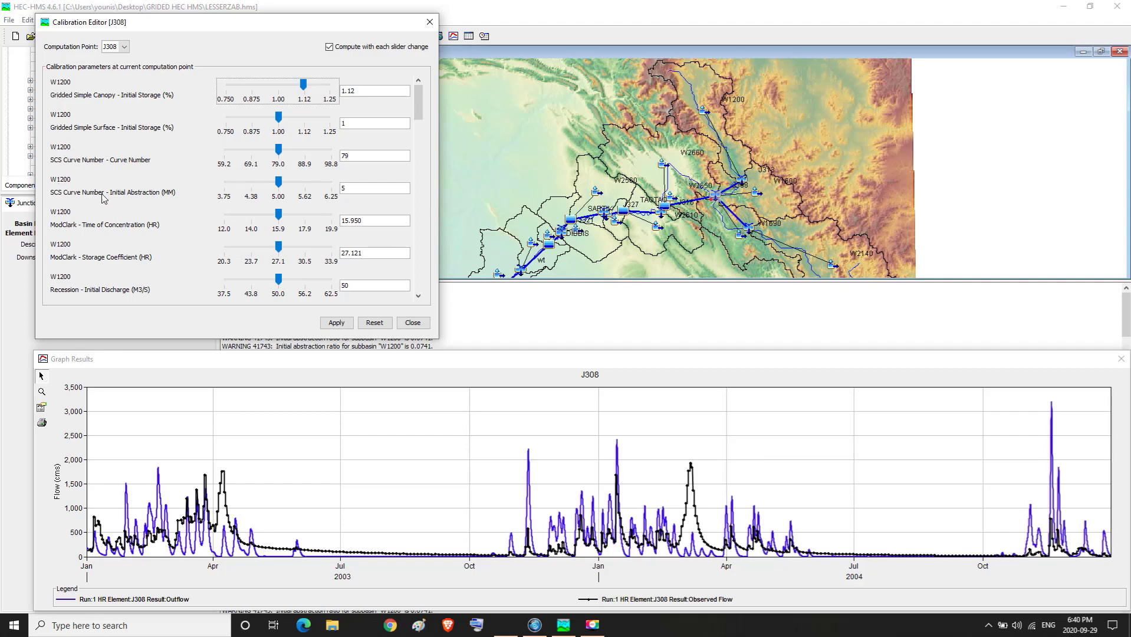
{"action": "double_click", "coordinate": [348, 189]}
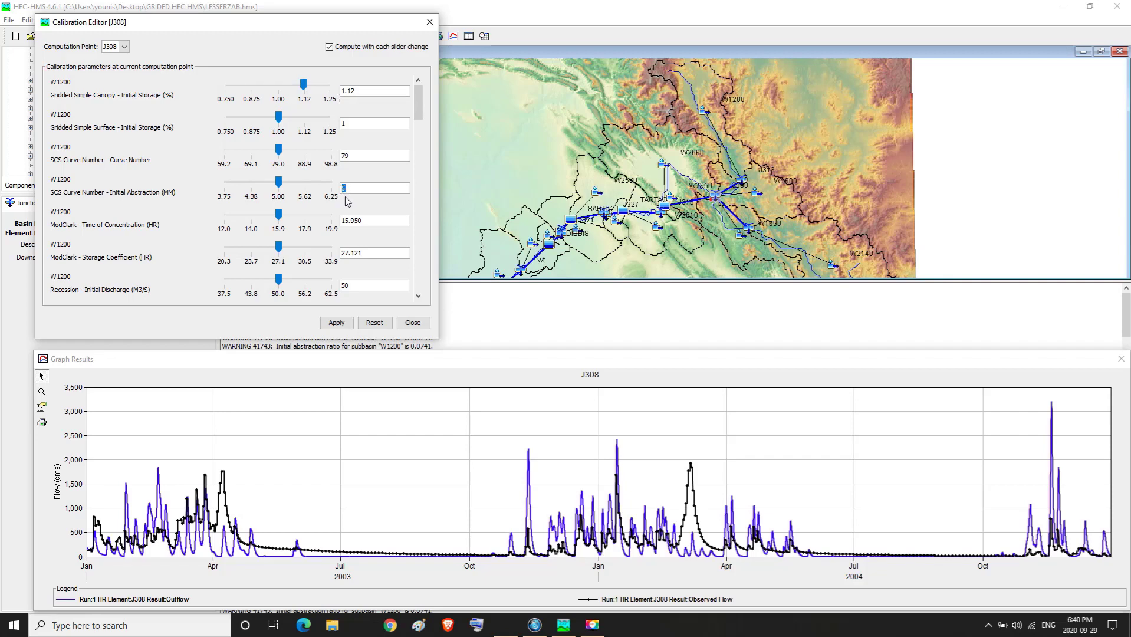
{"action": "type", "text": "3"}
{"action": "type", "text": "1"}
{"action": "key", "text": "Tab"}
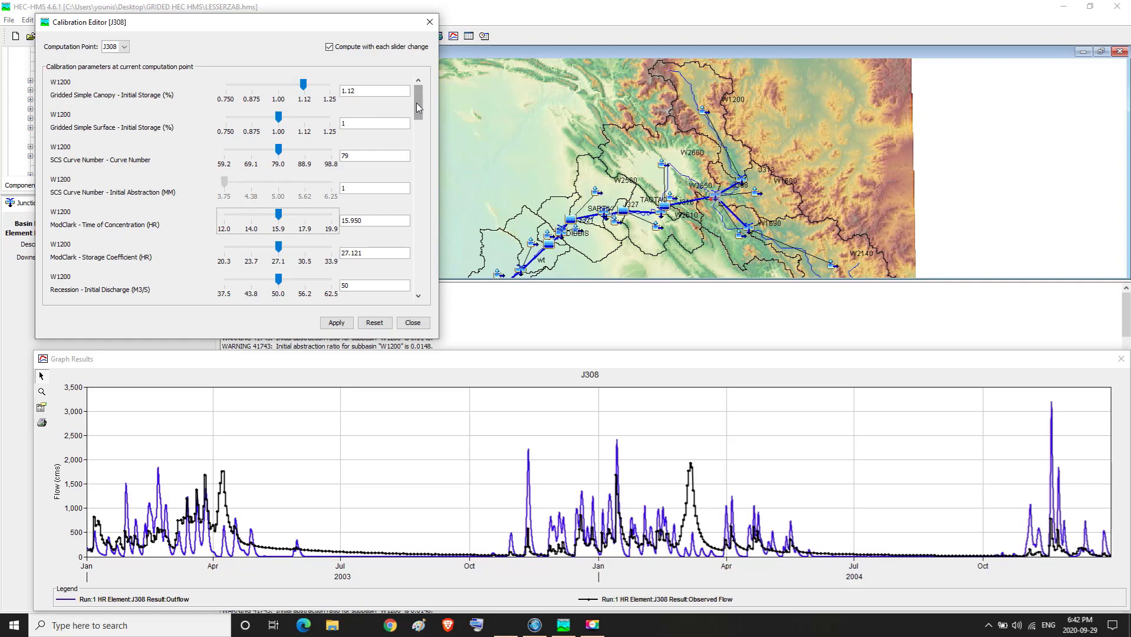
Step: Look through the remaining J308 calibration parameters down to subbasin W1690's recession constant
{"action": "scroll", "coordinate": [417, 105], "scroll_direction": "down", "scroll_amount": 2}
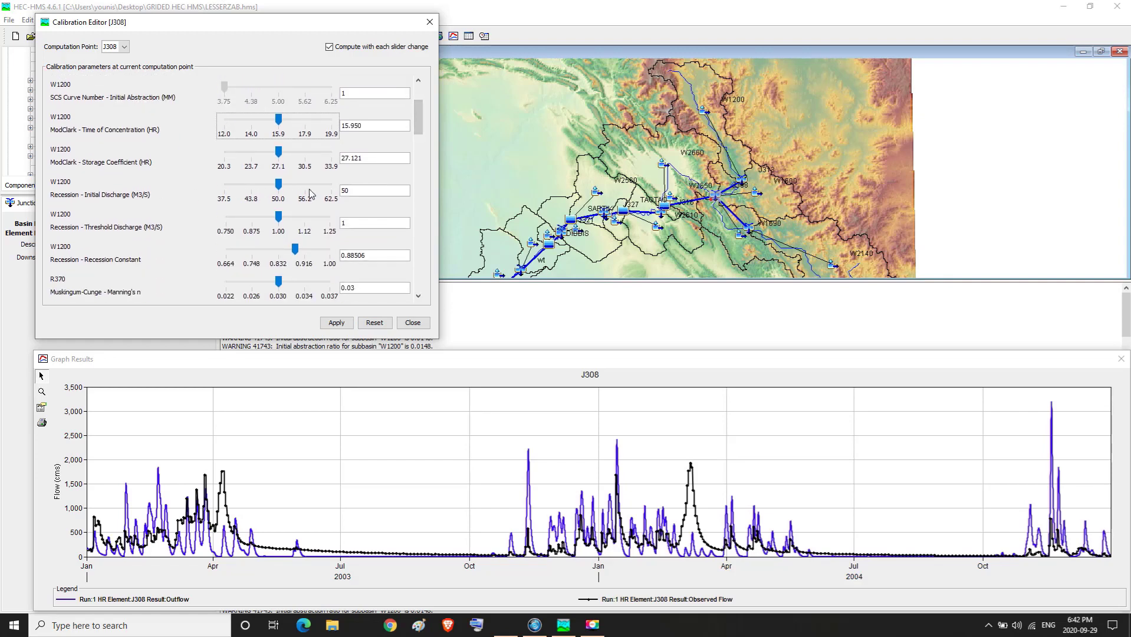
{"action": "left_click_drag", "start_coordinate": [418, 120], "coordinate": [436, 285]}
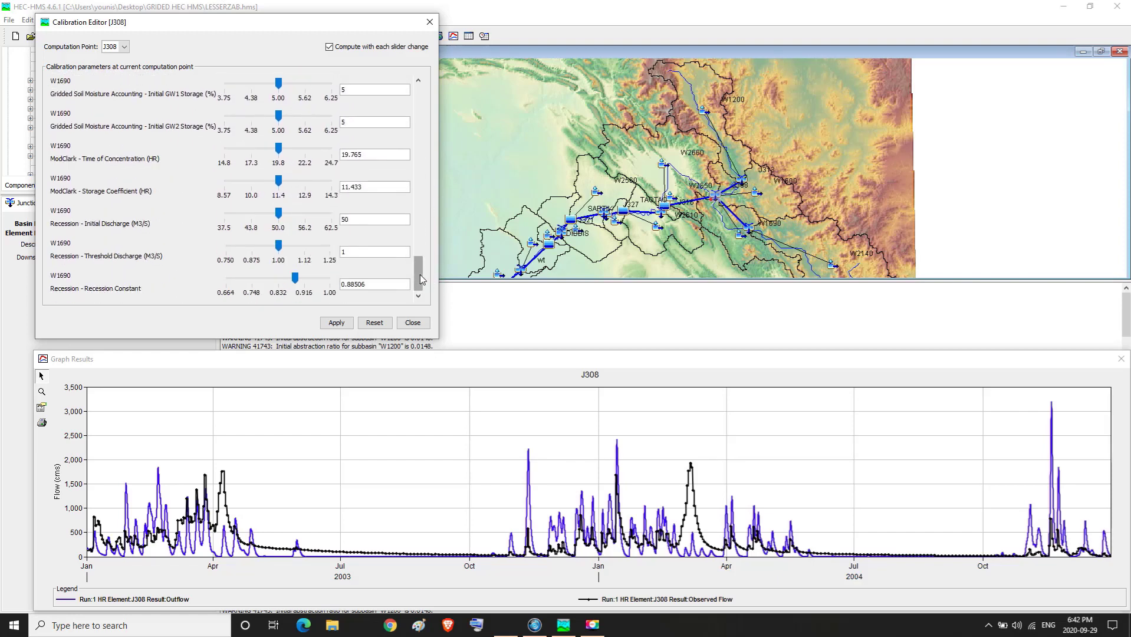
Step: Review the J308 calibration parameters back up to subbasin W1200's canopy storage, and close the Calibration Editor
{"action": "scroll", "coordinate": [401, 270], "scroll_direction": "up", "scroll_amount": 5}
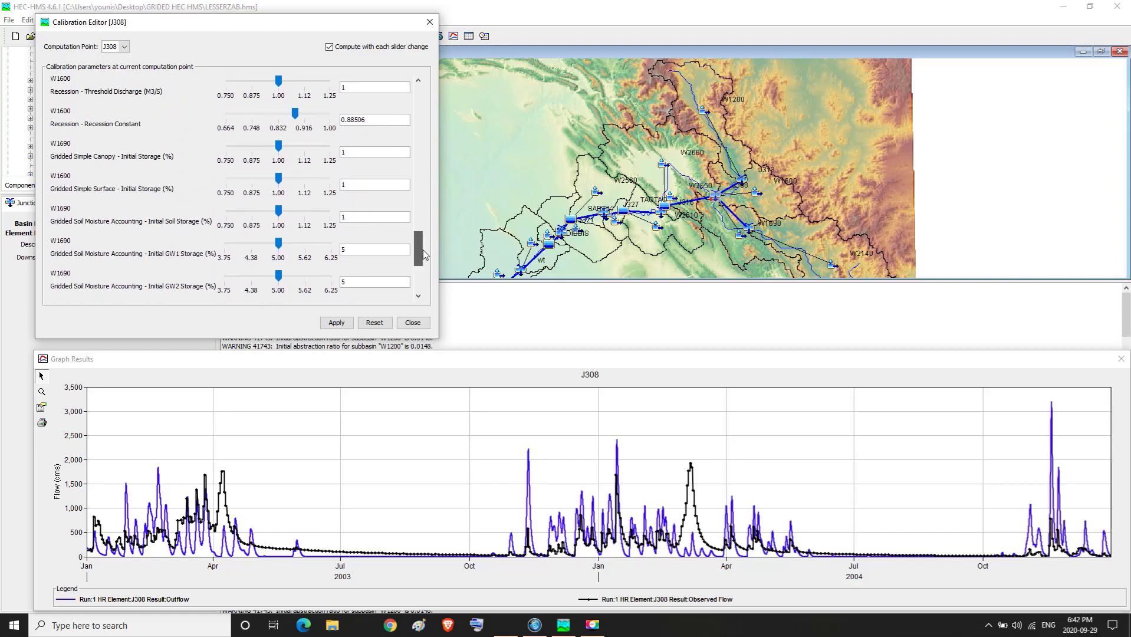
{"action": "left_click_drag", "start_coordinate": [424, 254], "coordinate": [418, 146]}
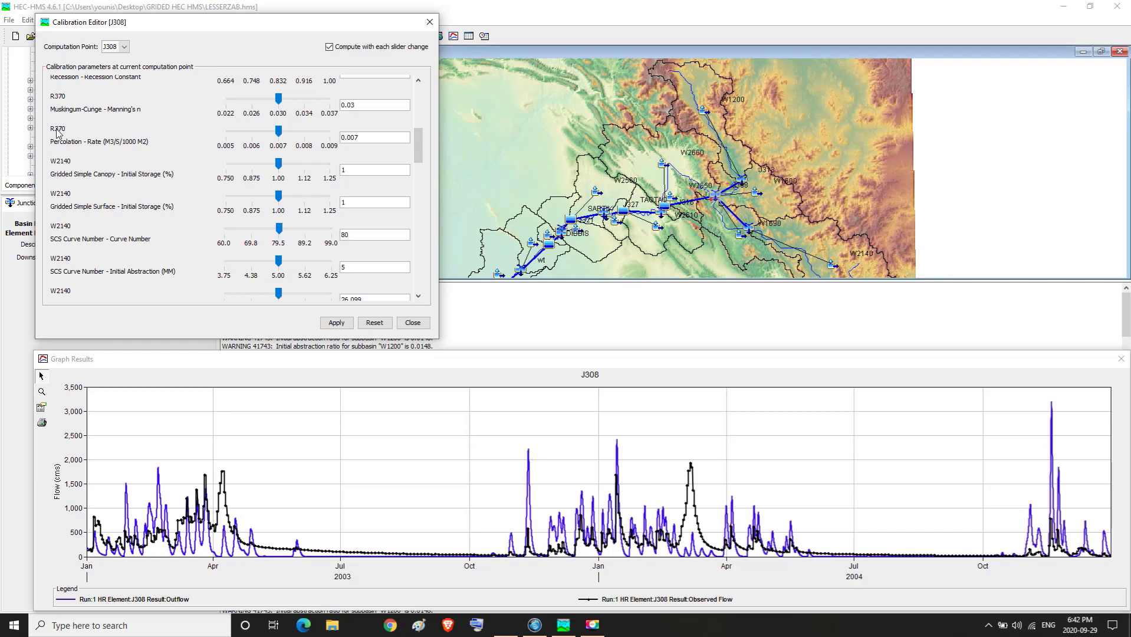
{"action": "left_click_drag", "start_coordinate": [416, 146], "coordinate": [416, 104]}
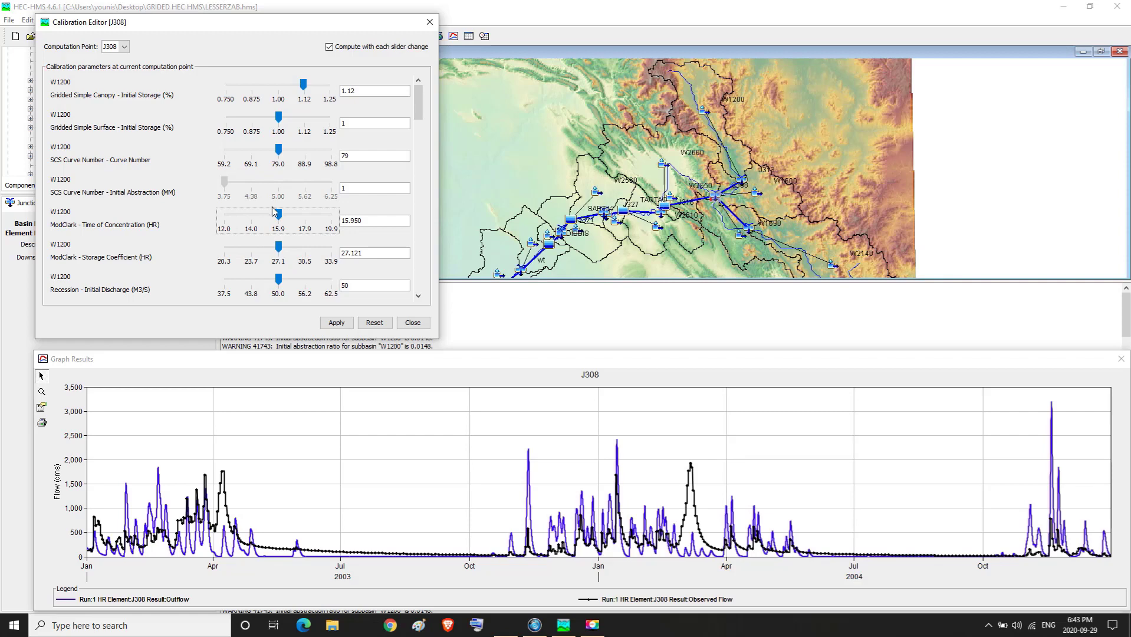
{"action": "left_click", "coordinate": [407, 325]}
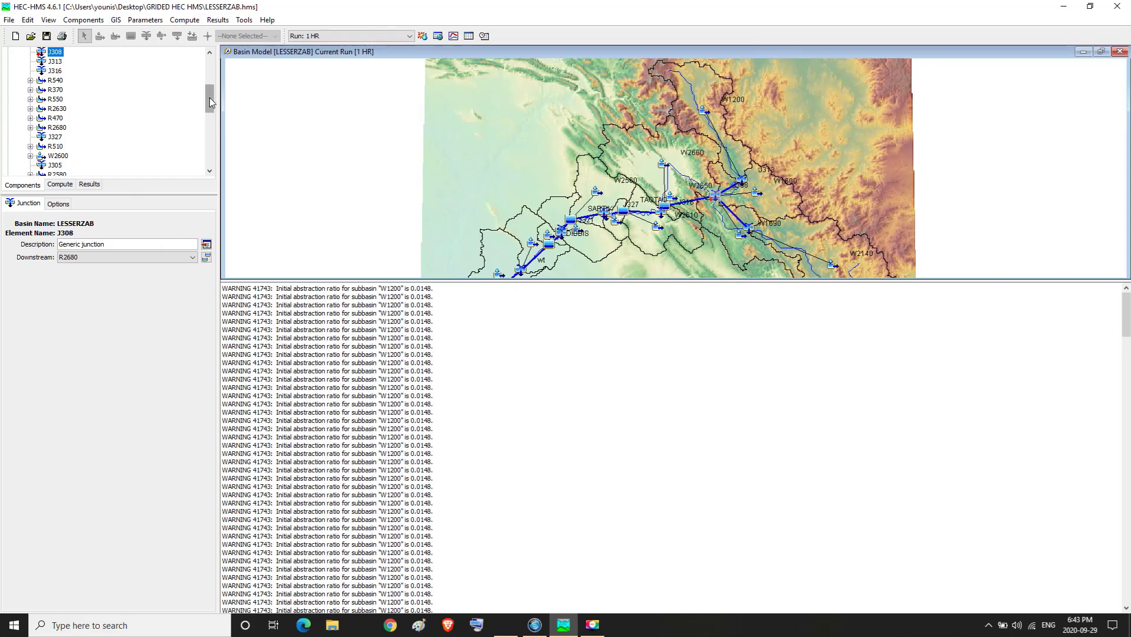
Step: Select the LESSERZAB basin model in the project tree and save the project
{"action": "left_click_drag", "start_coordinate": [210, 97], "coordinate": [209, 68]}
{"action": "left_click", "coordinate": [47, 71]}
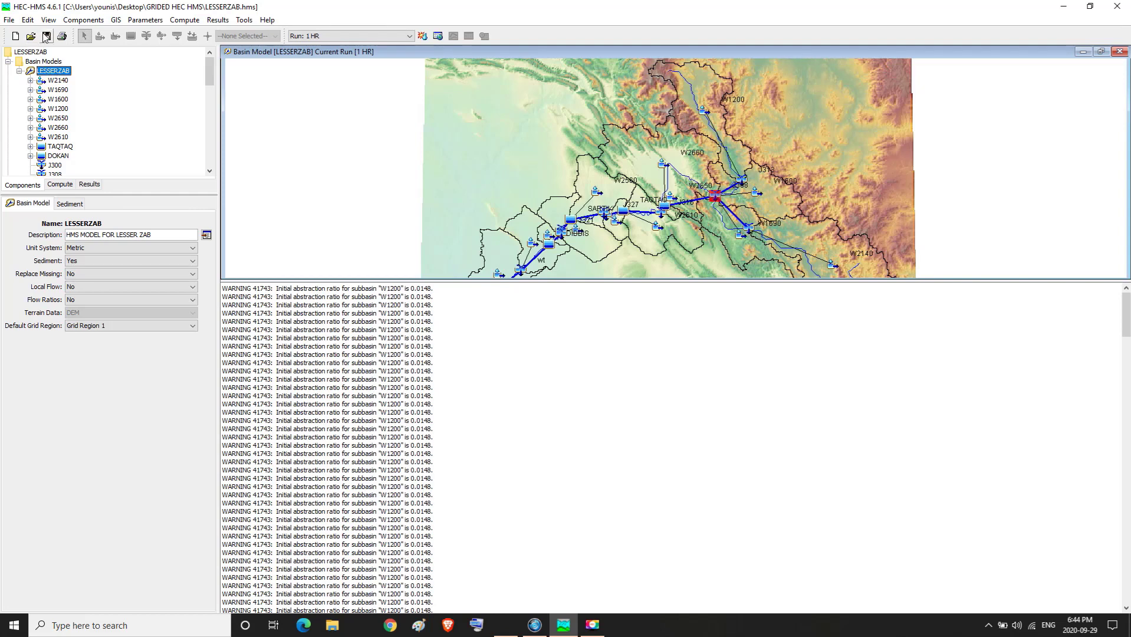
{"action": "left_click", "coordinate": [47, 39]}
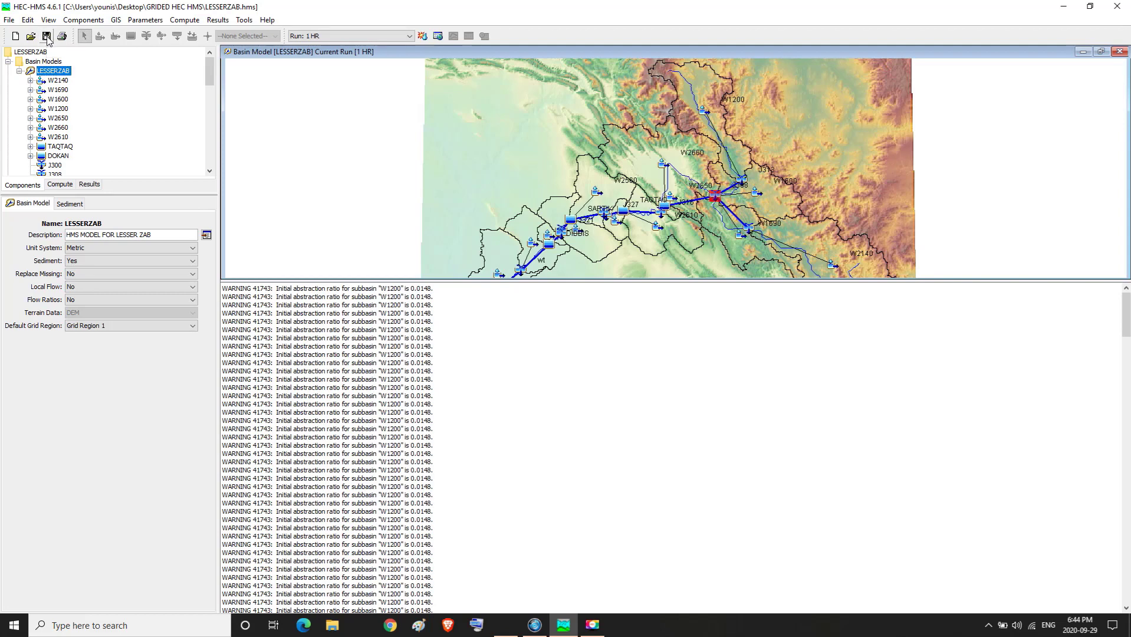